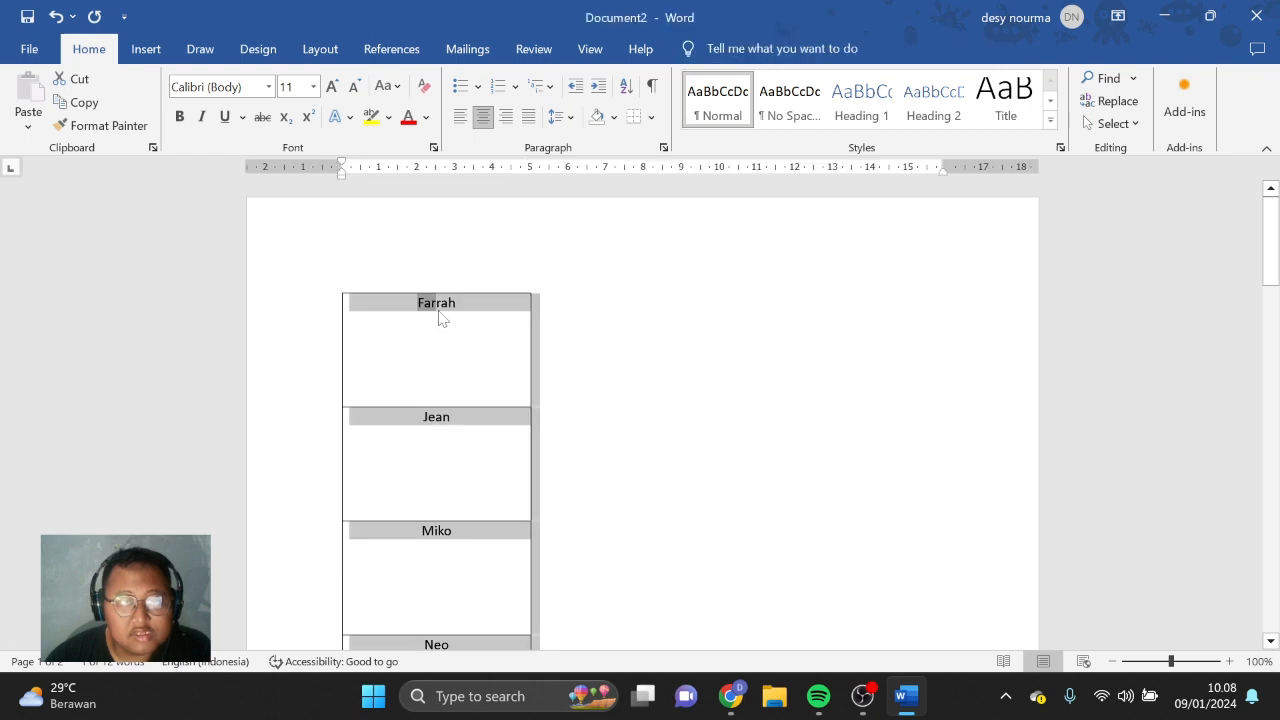
click(528, 117)
click(482, 118)
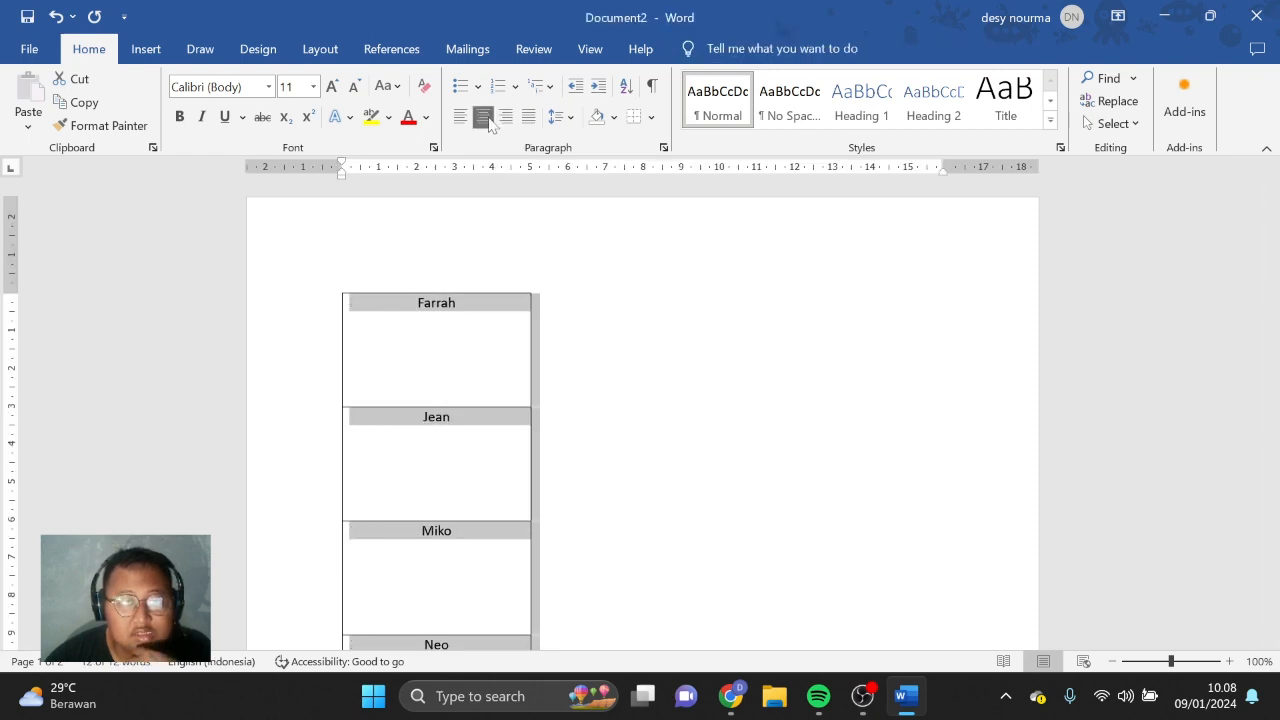
click(424, 304)
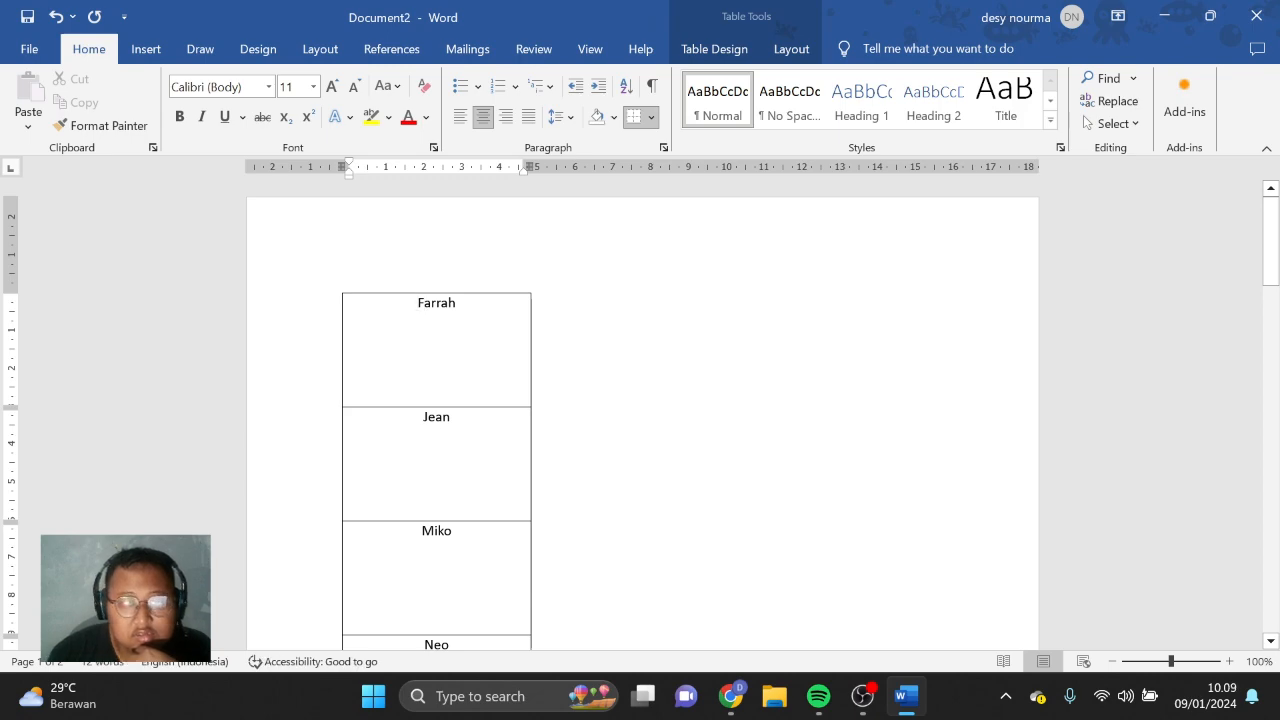
key(Return)
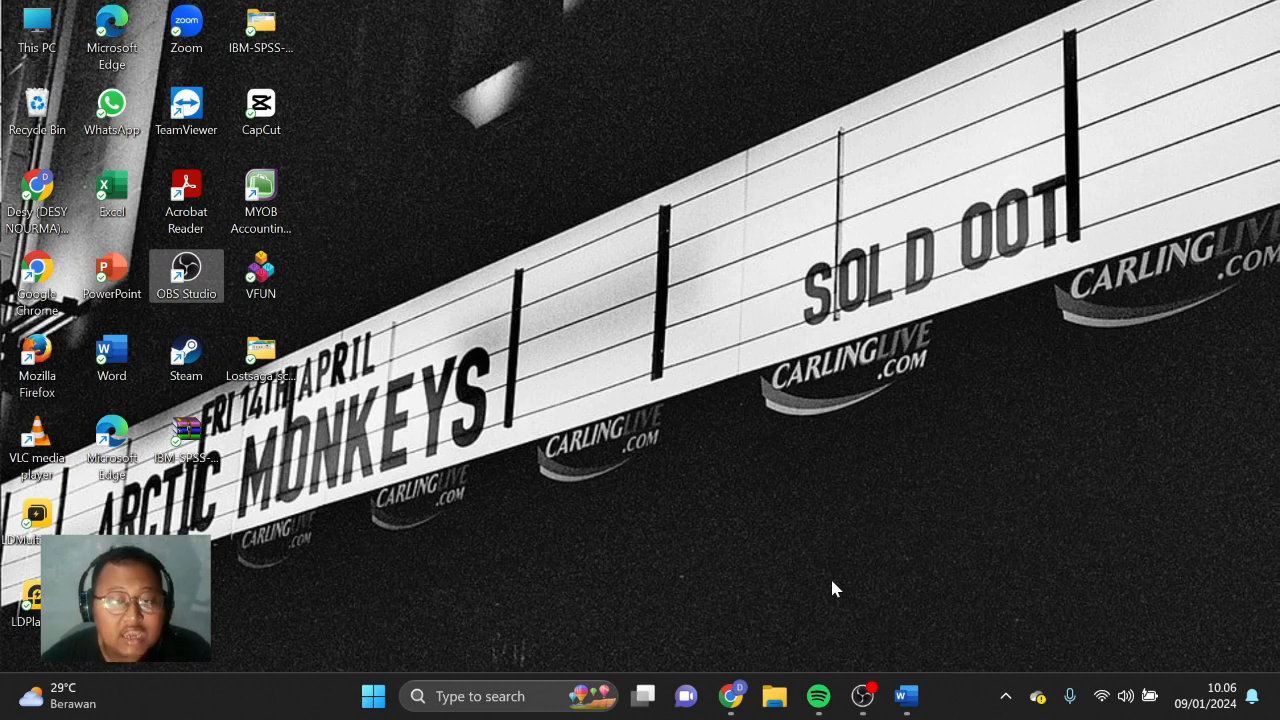
Step: Switch to the blank Word document and enter the first six names of the list, each on its own line
click(908, 700)
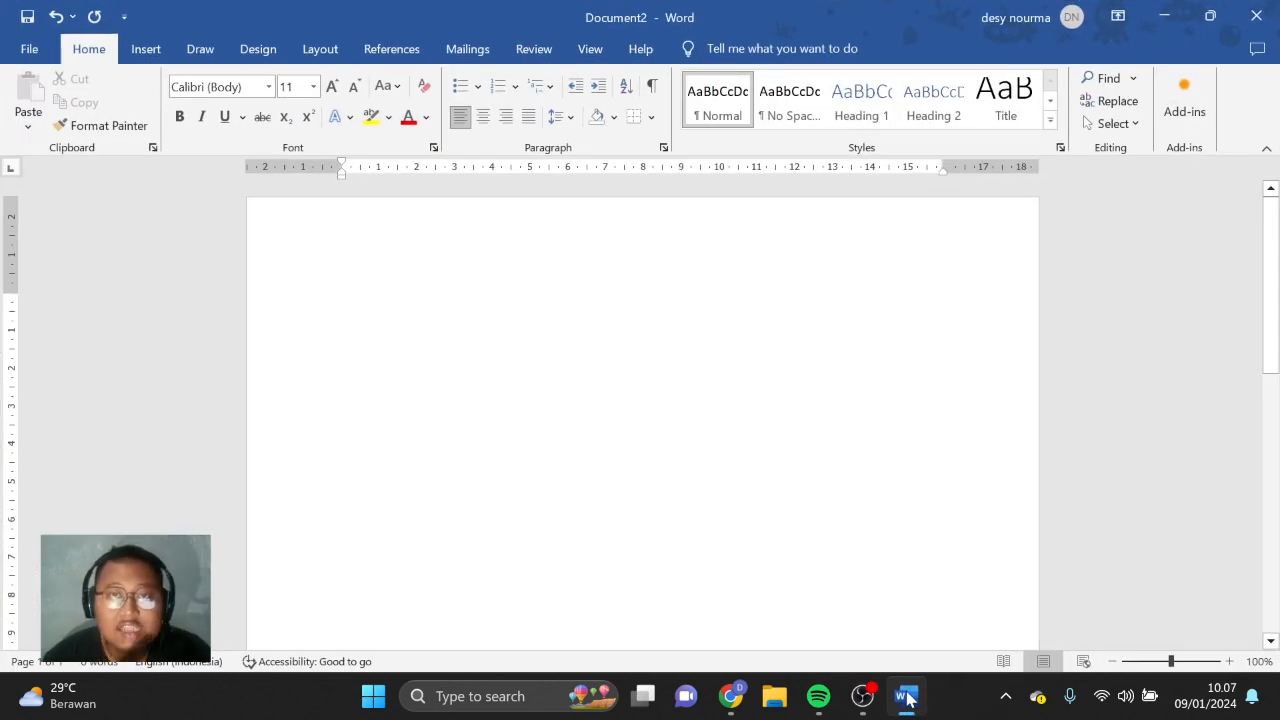
text(Farrah)
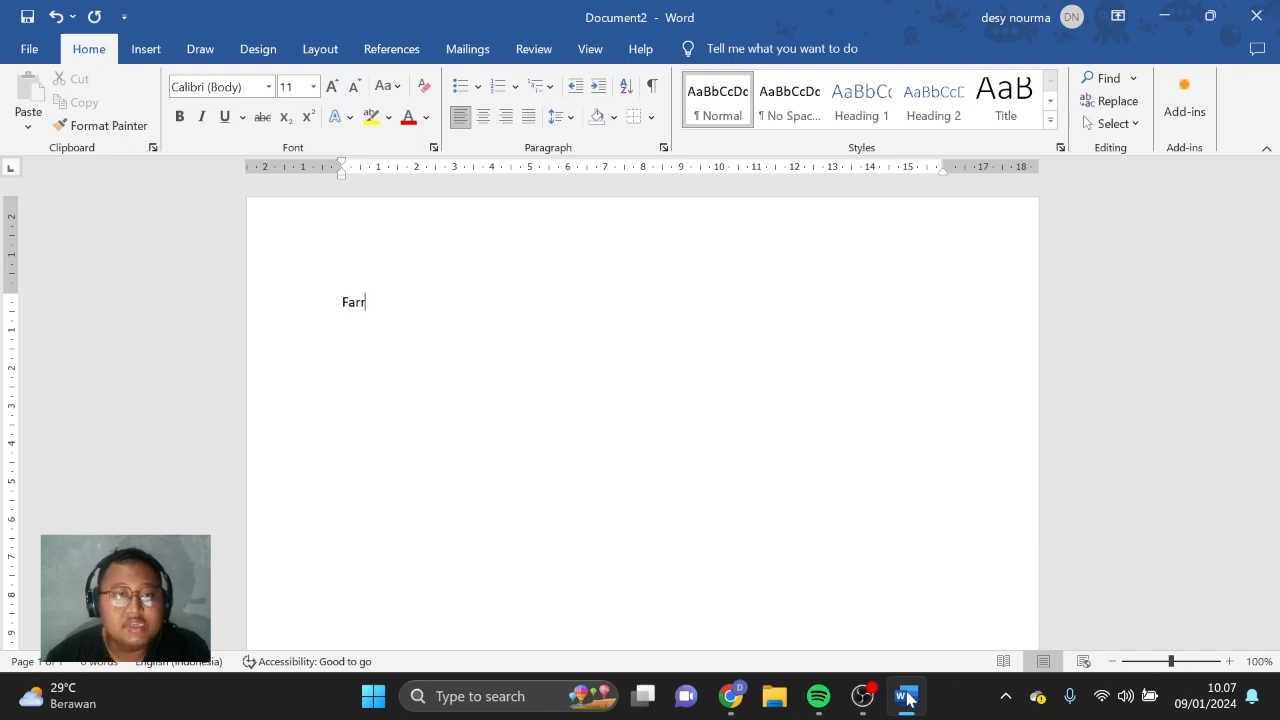
key(Return)
text(Jean)
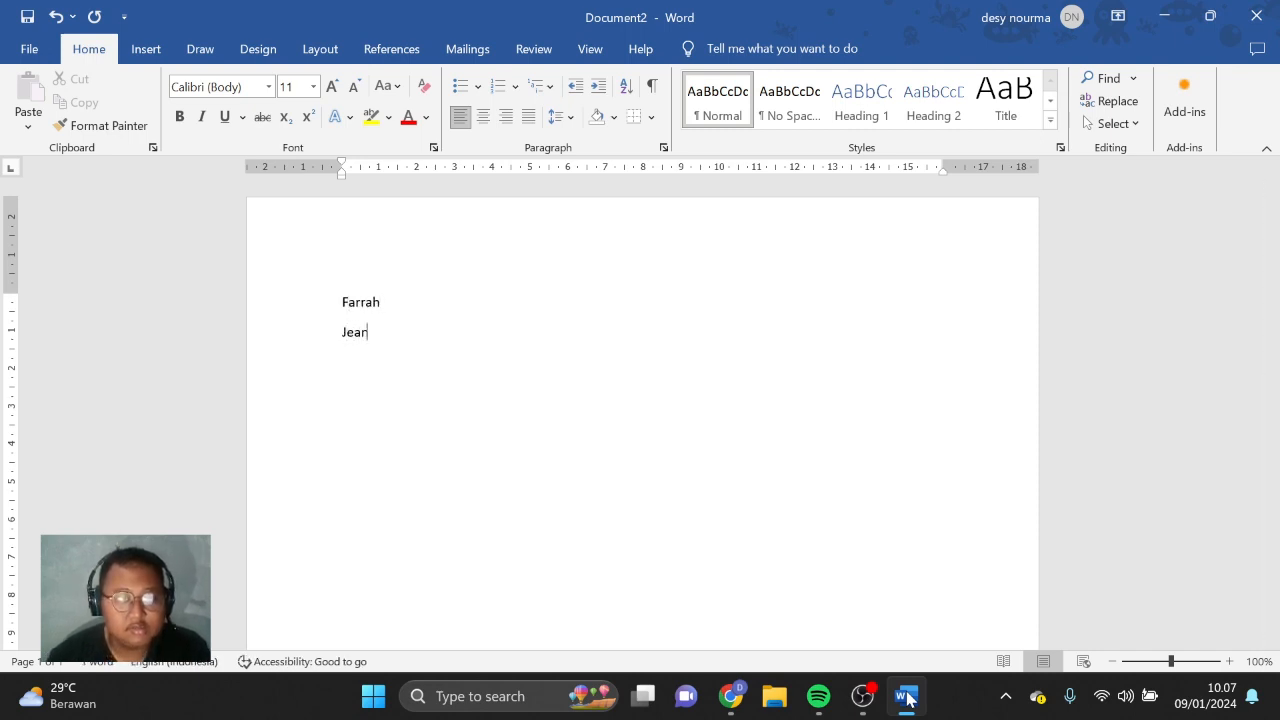
key(Return)
text(Miko)
key(Return)
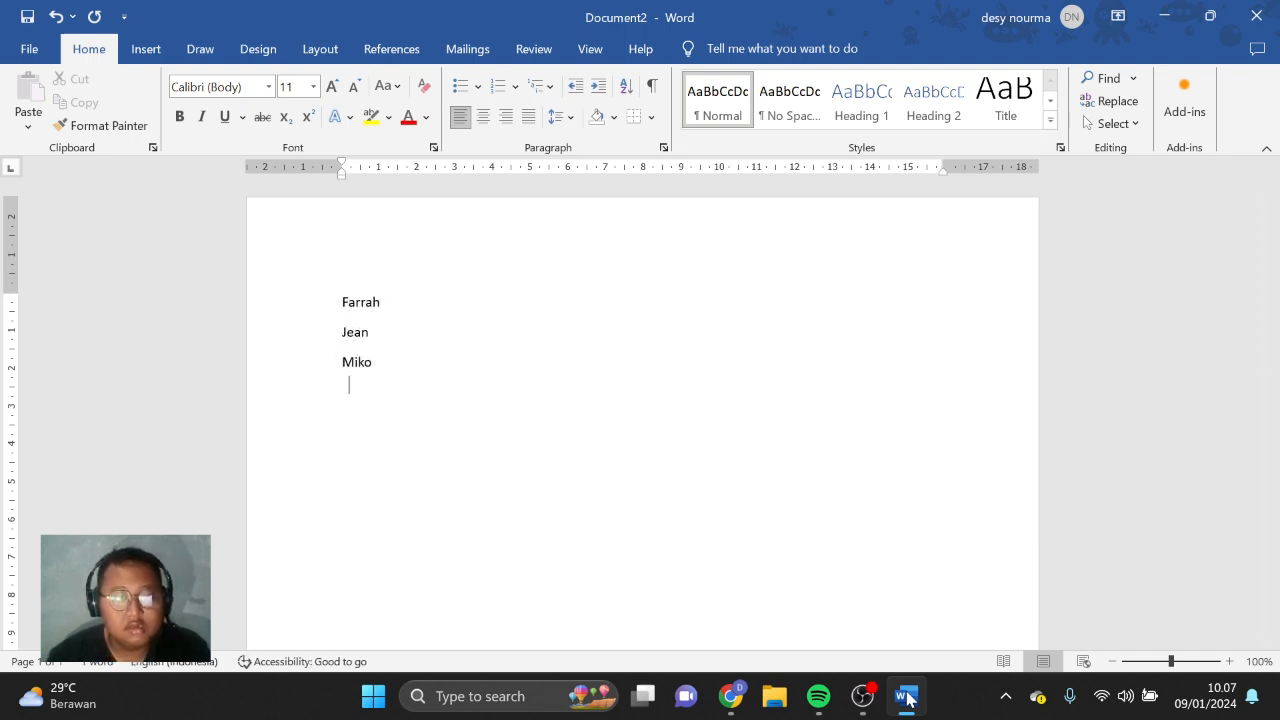
text(Neo )
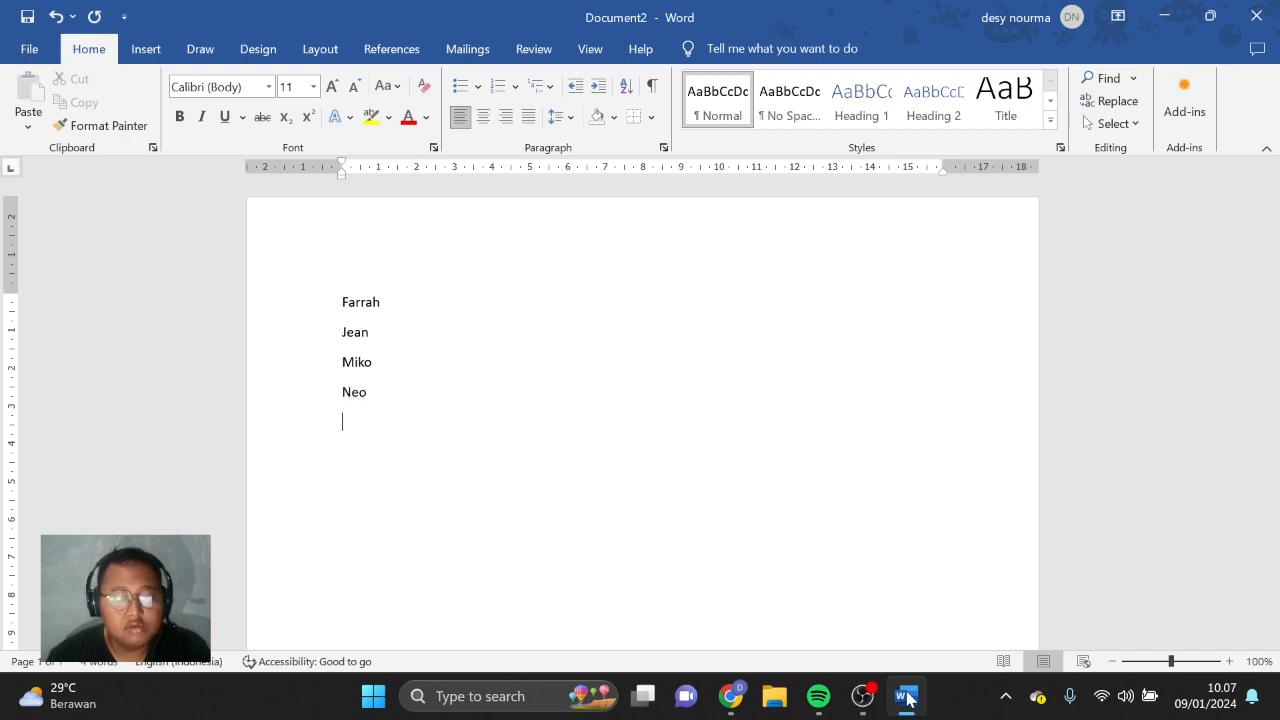
text(Libra Cansy)
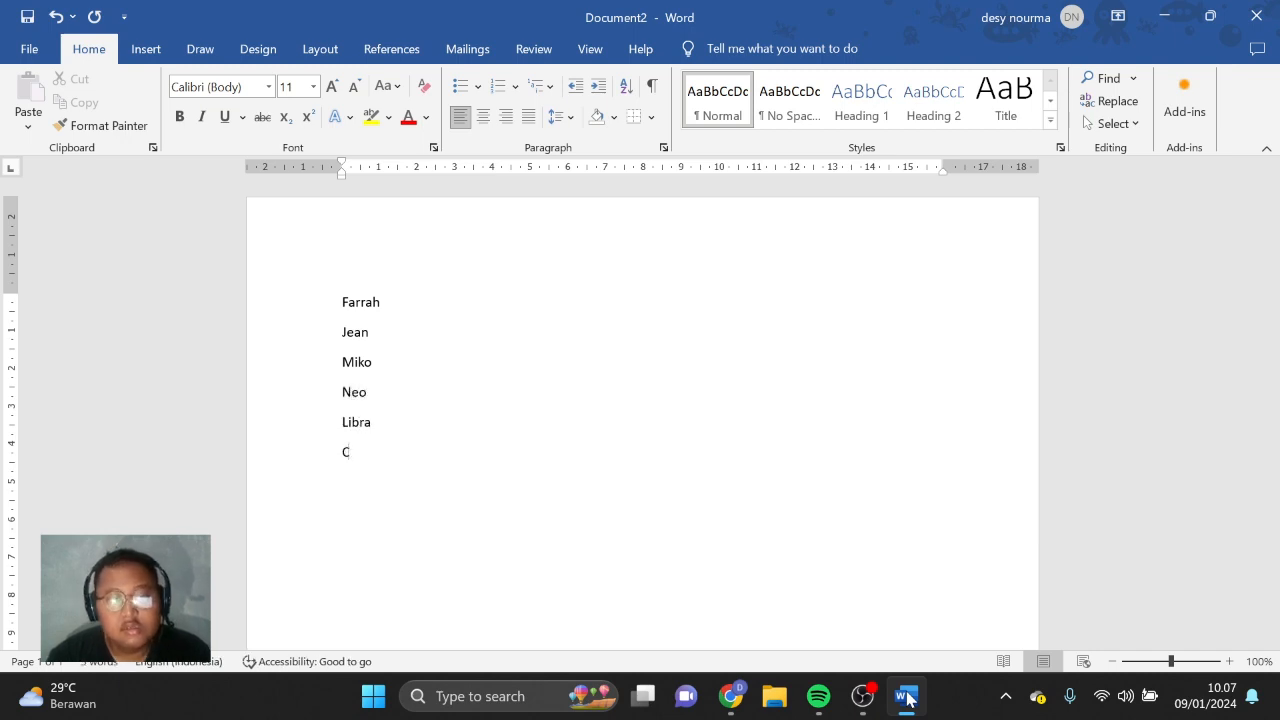
Step: Continue the list with "Cansy Tutorials" and two more single names, each on its own line
key(Return)
text(Ca)
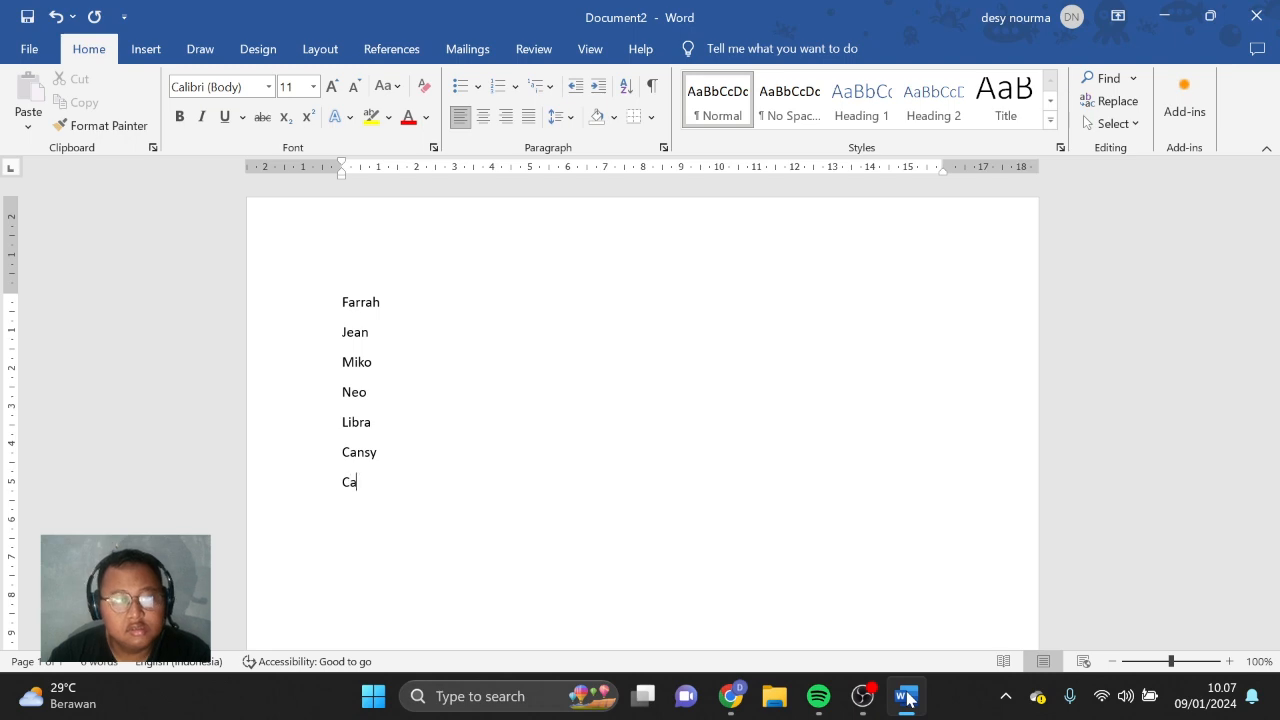
text(nsy Tutorials)
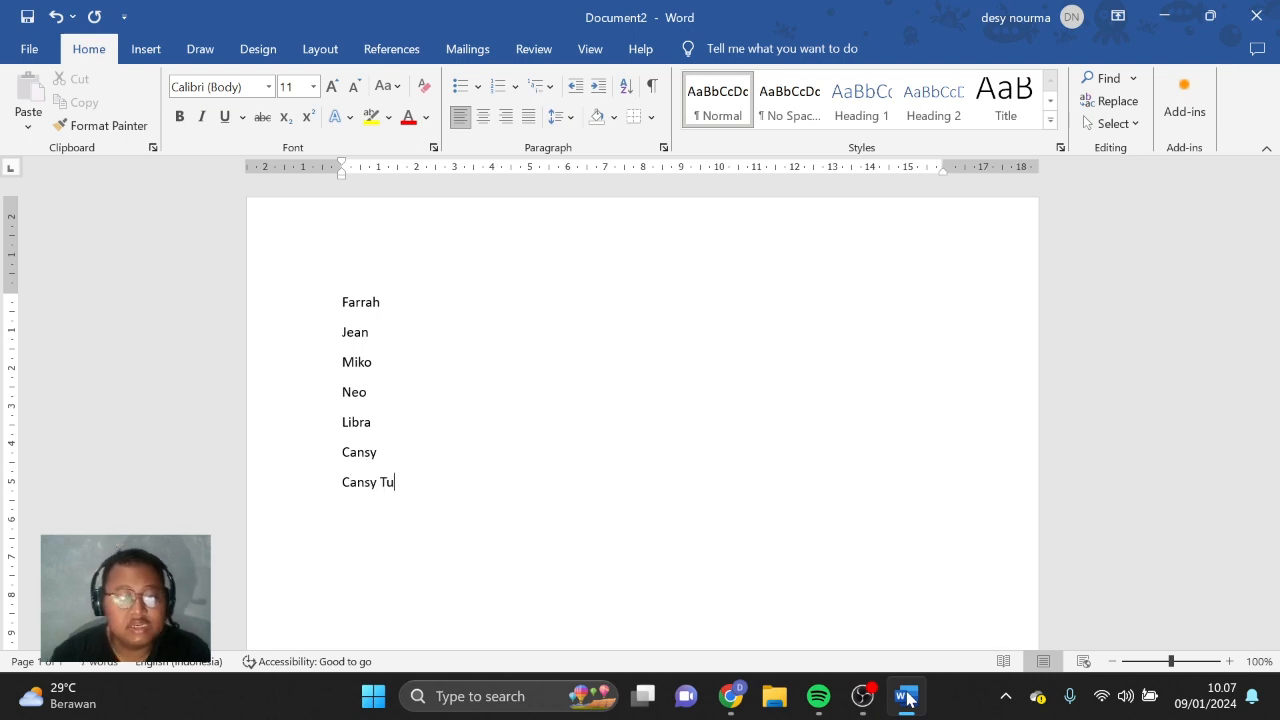
key(Return)
text(Herra)
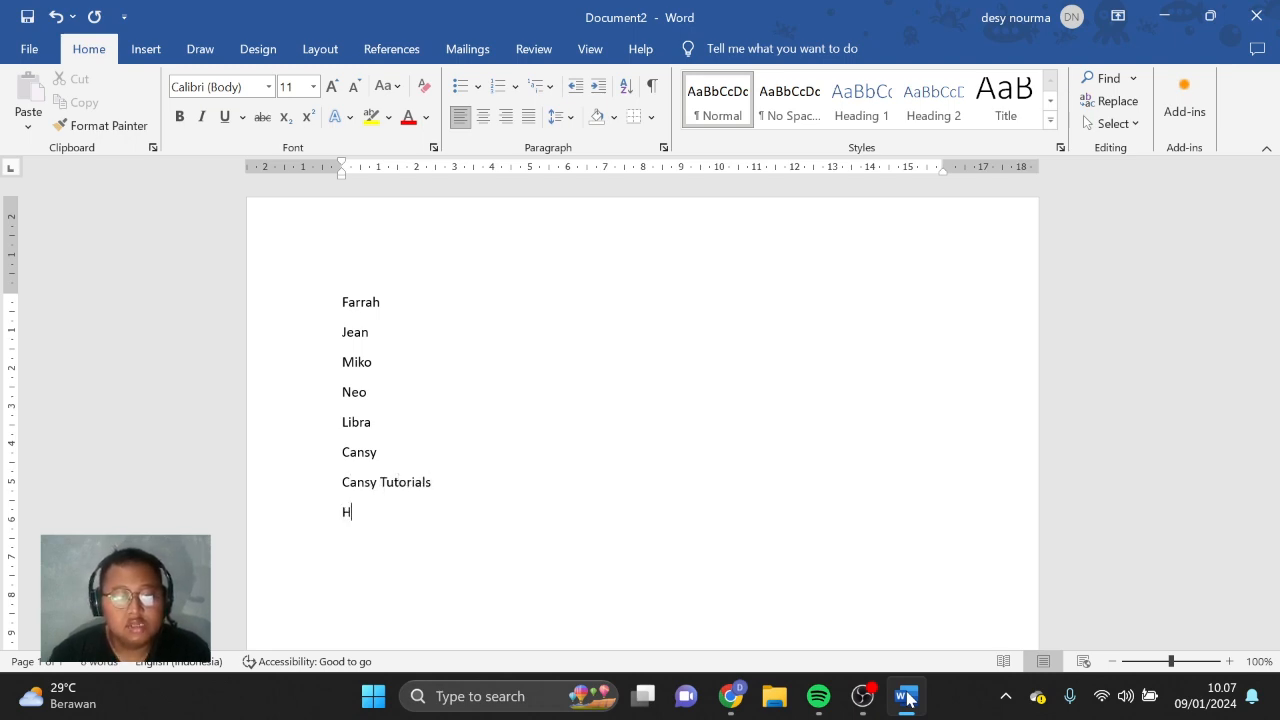
key(Return)
text(Hena)
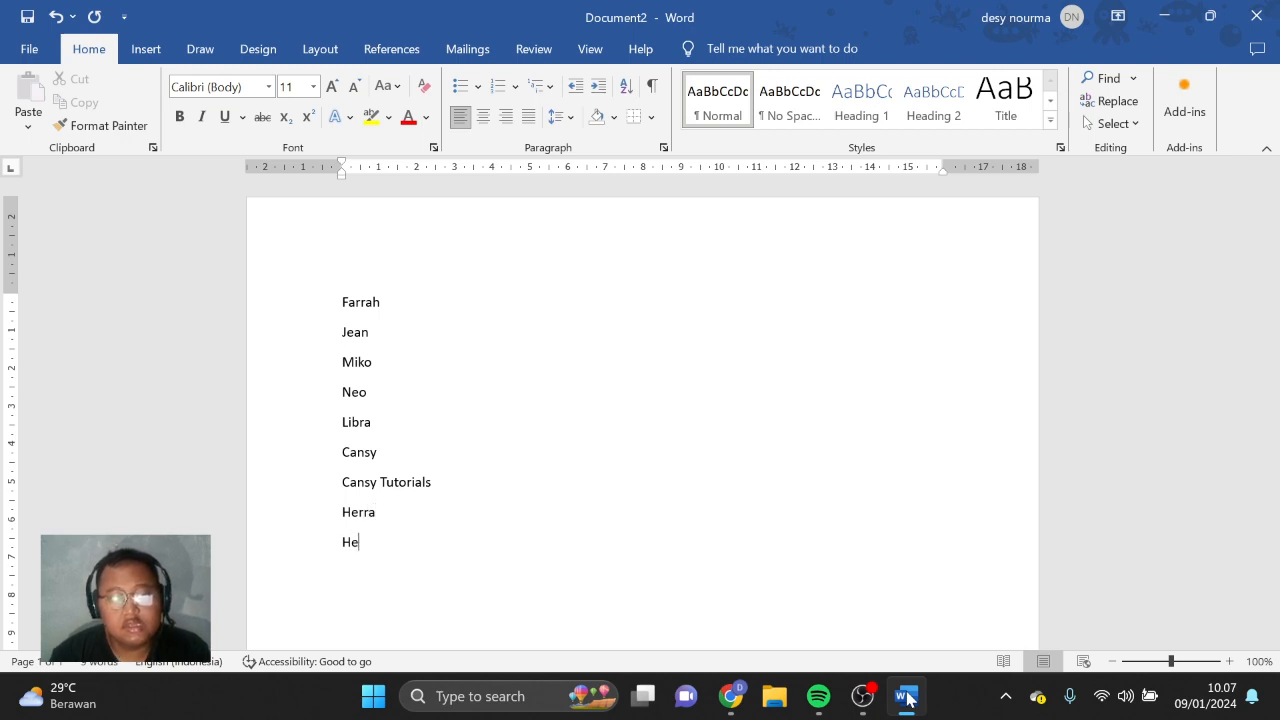
Step: Add the tenth and last name, a two-word one, on a new line and correct its spelling
key(Return)
text(Ju)
key(BackSpace)
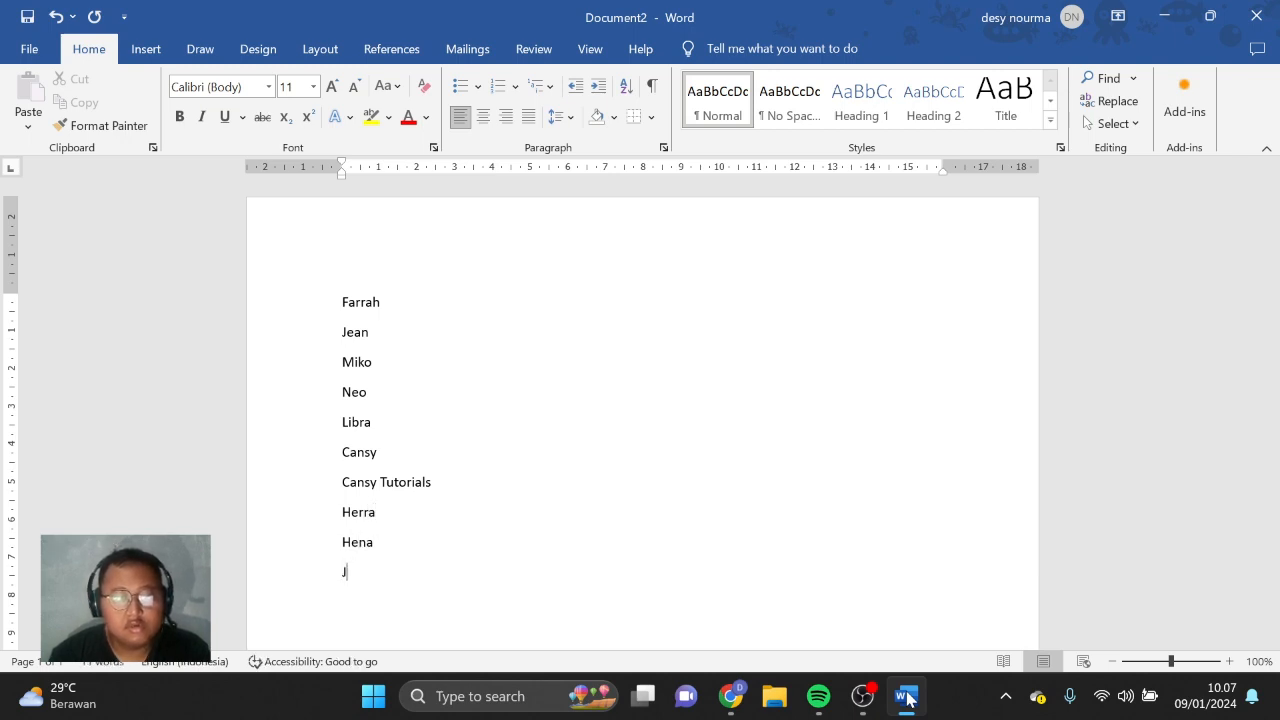
text(un ook)
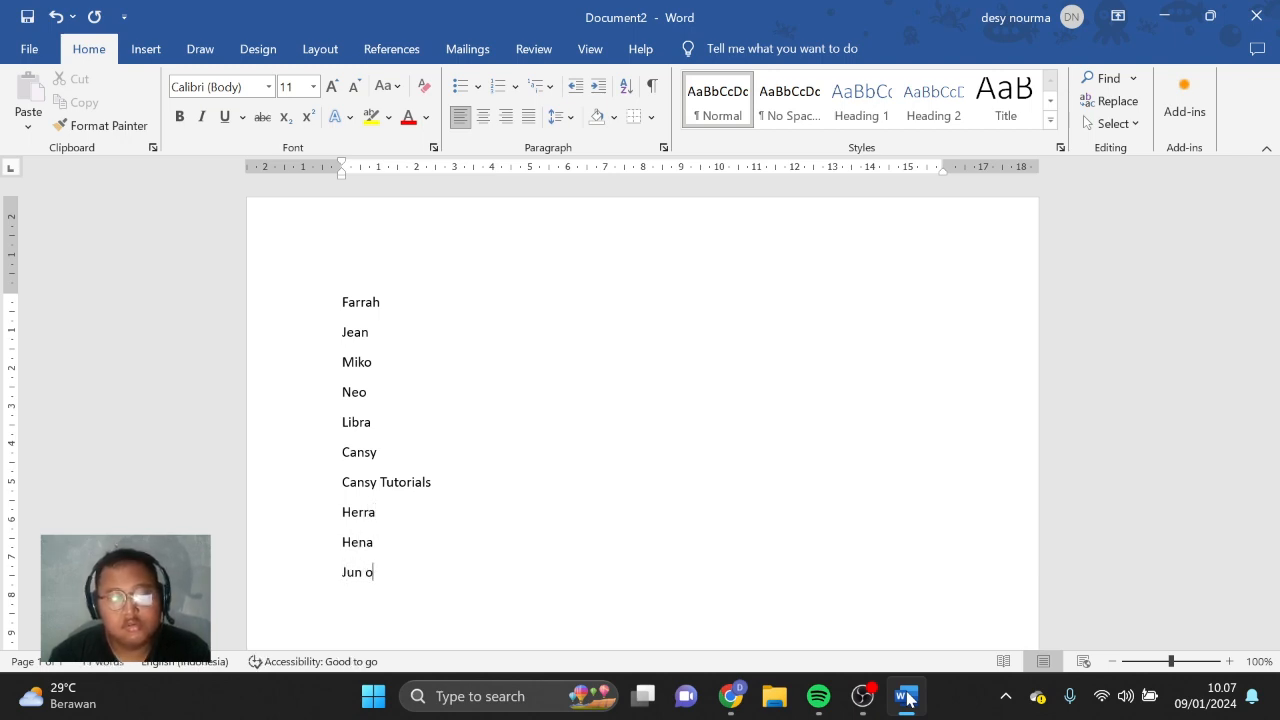
key(BackSpace)
key(BackSpace)
key(BackSpace)
text(kook)
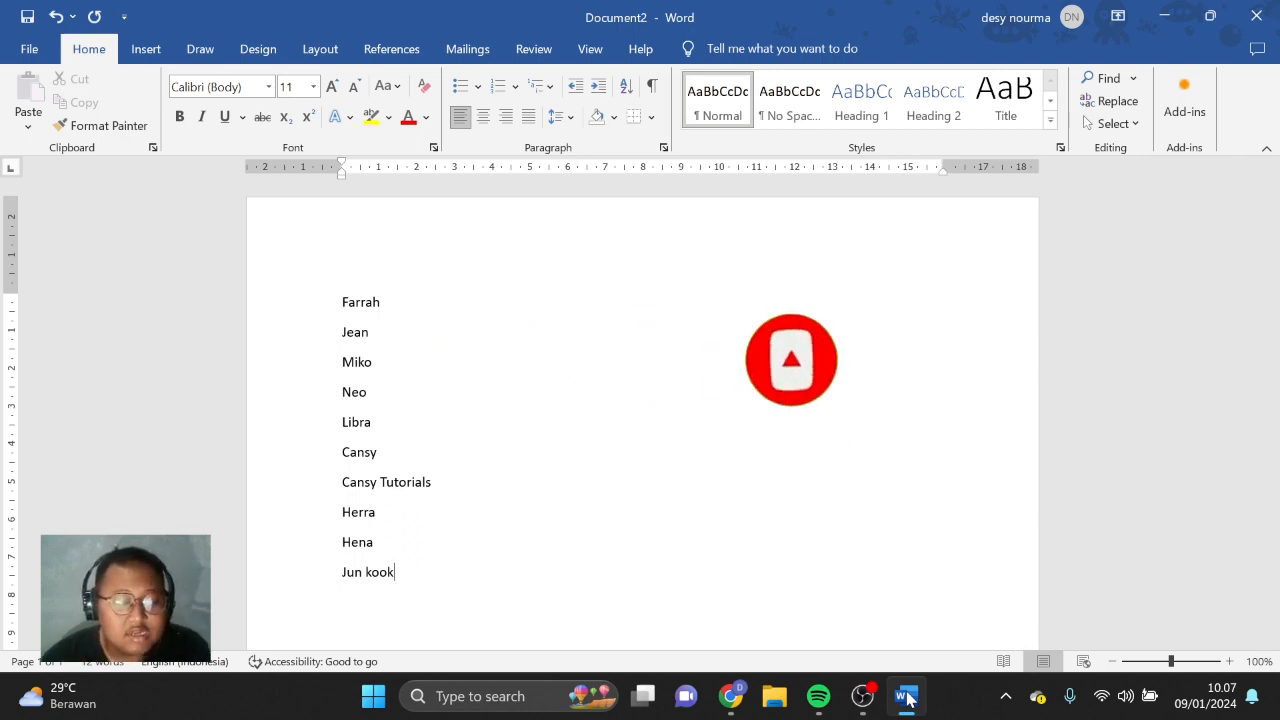
Step: Convert the whole name list to a one-column table, separating text at paragraphs with automatic fixed column width
key(ctrl+a)
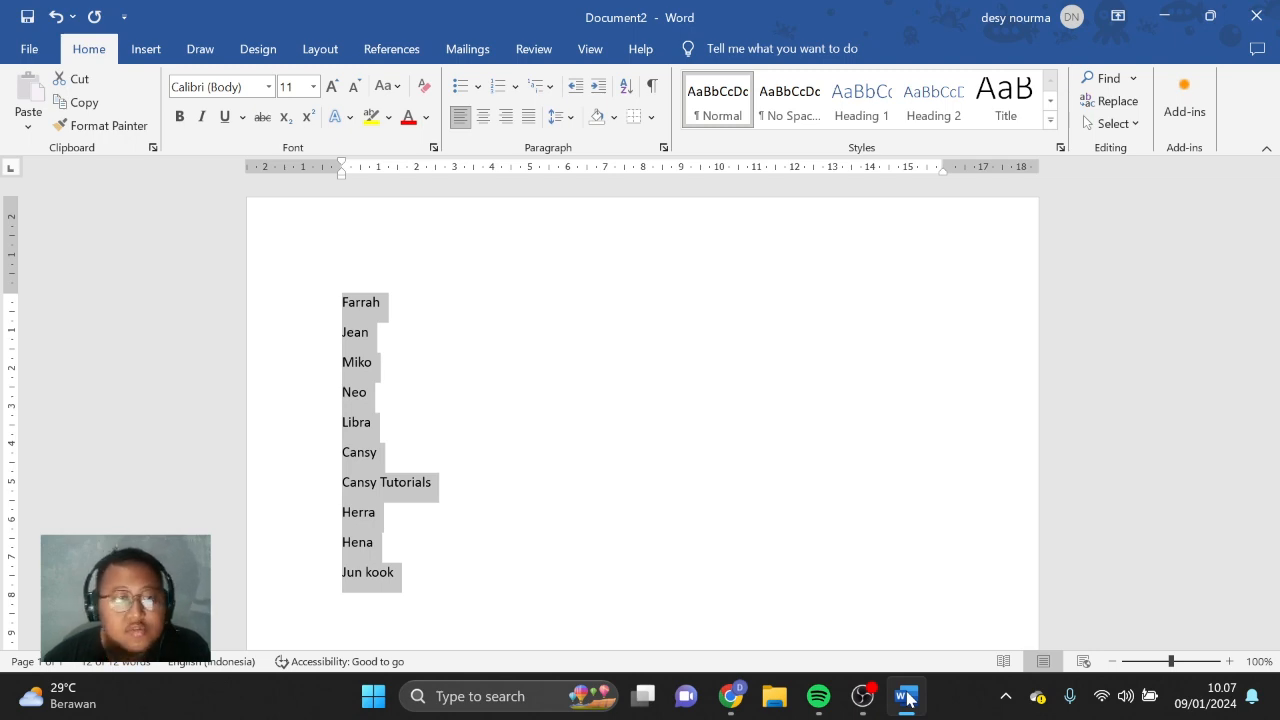
click(146, 49)
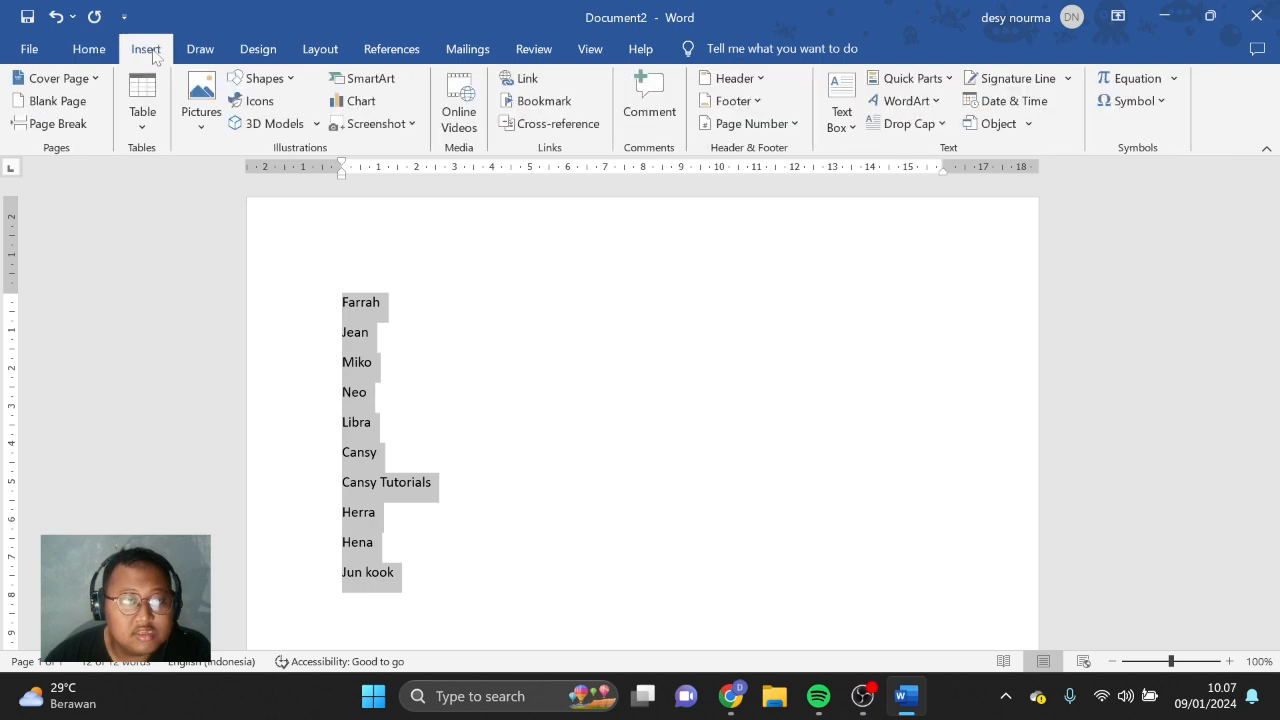
click(143, 128)
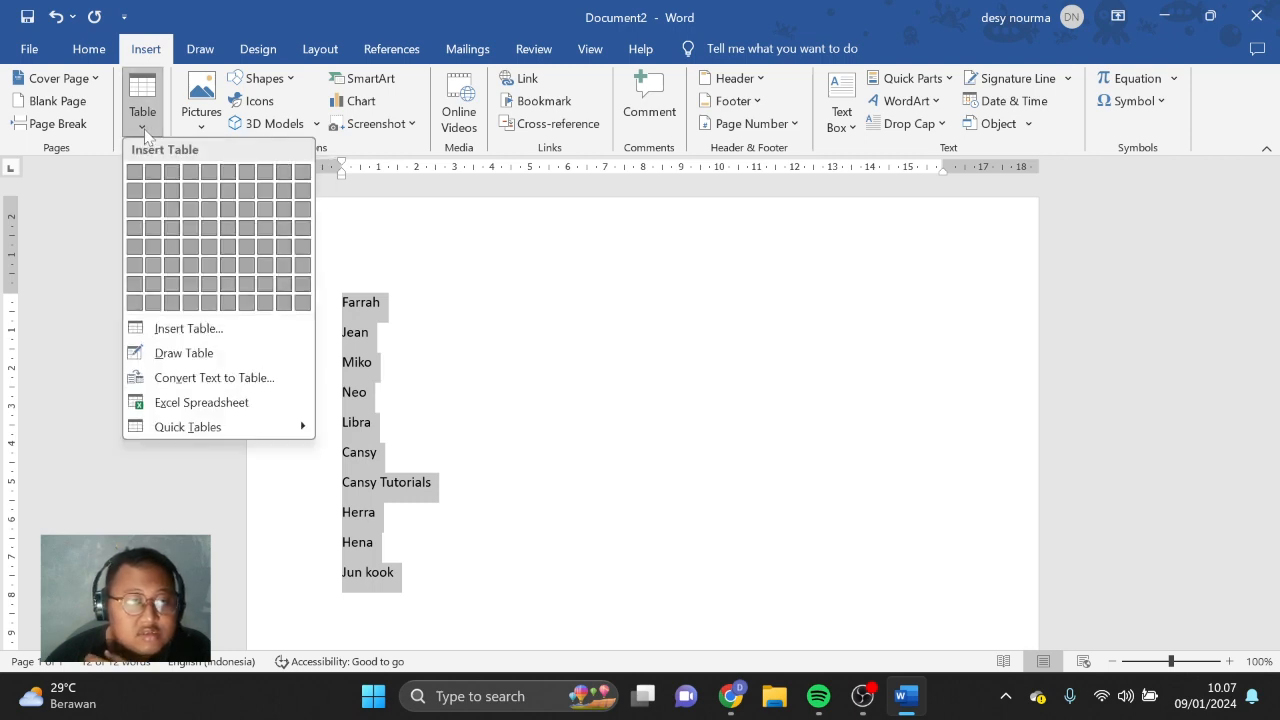
click(200, 378)
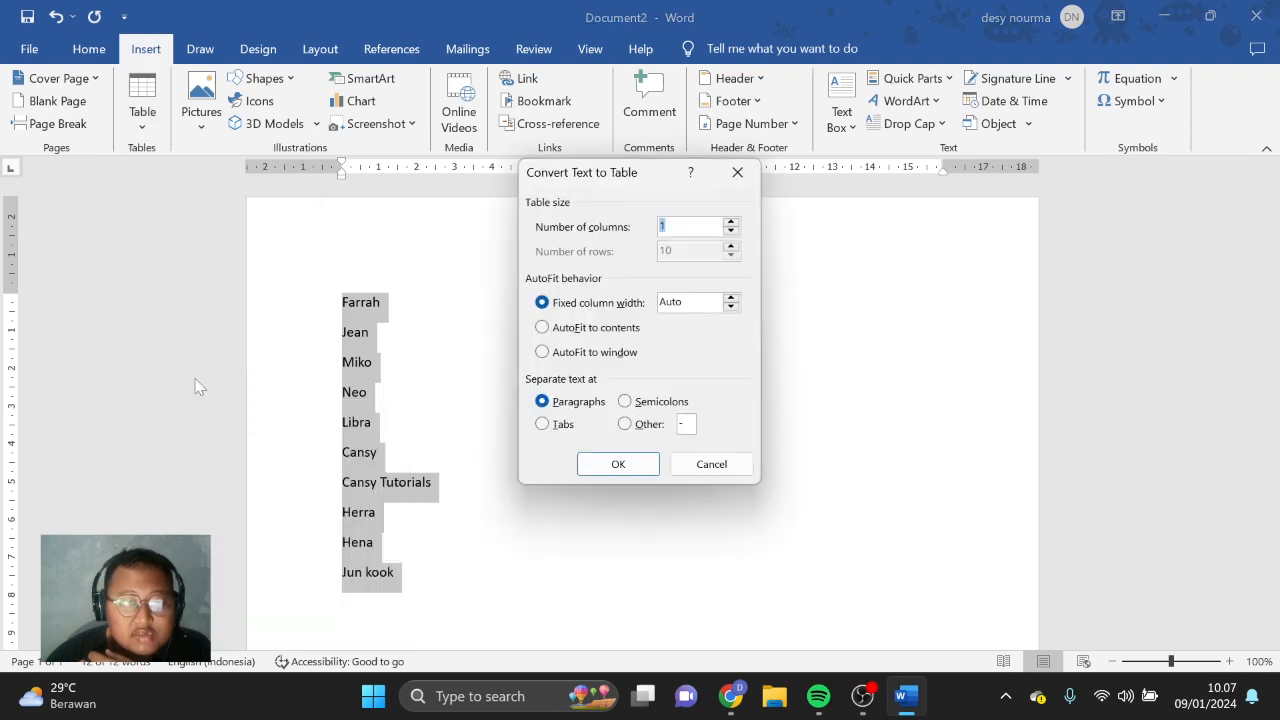
click(645, 470)
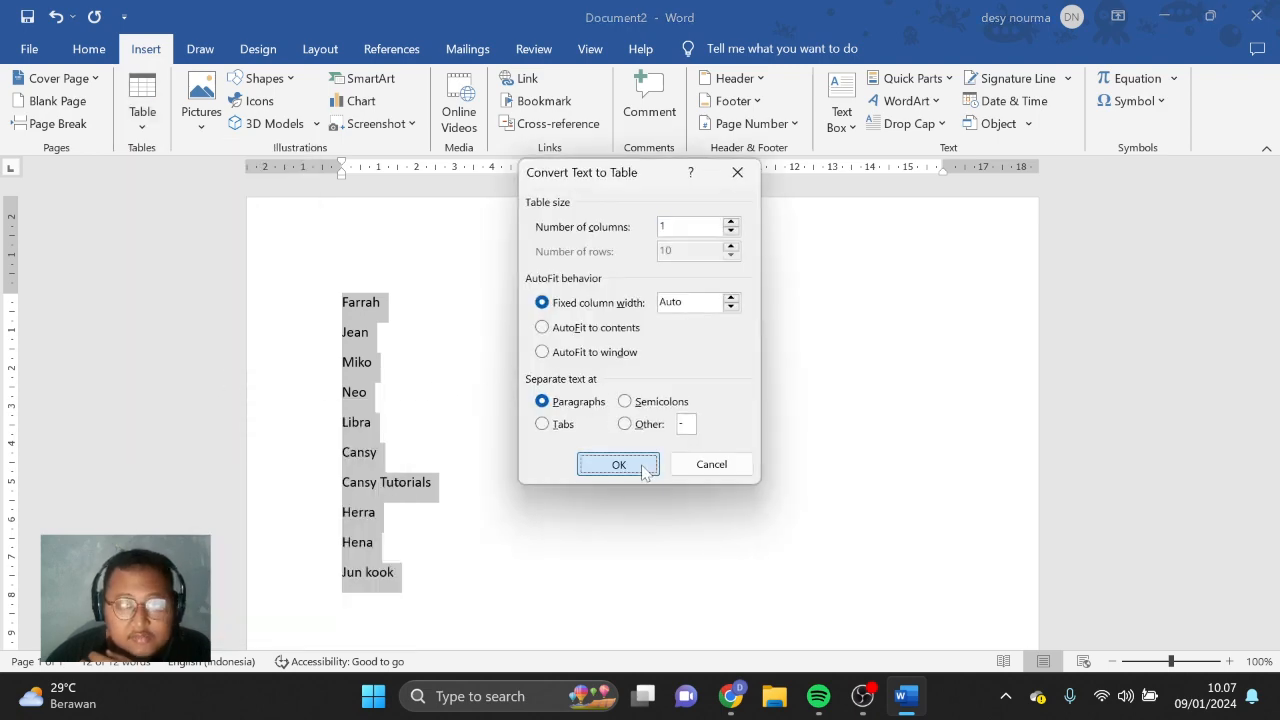
click(456, 488)
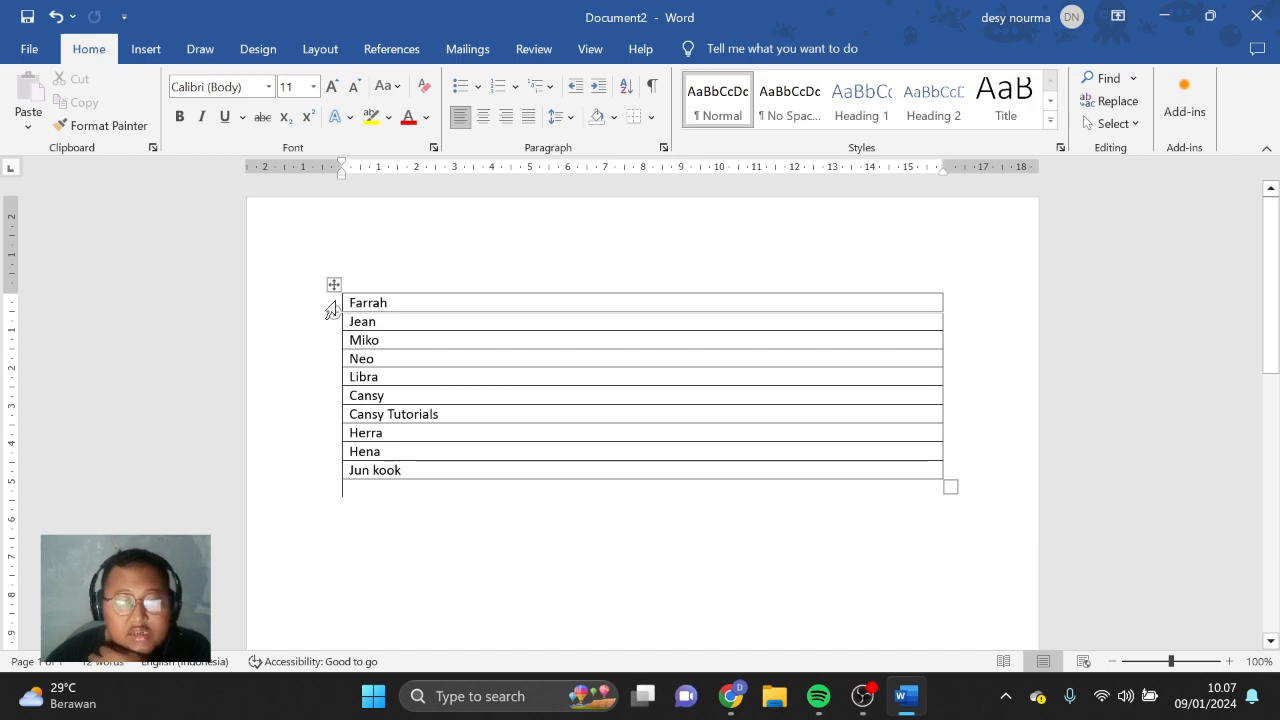
Step: Select all rows of the name table and set their row height to 3 cm
drag(352, 303, 380, 470)
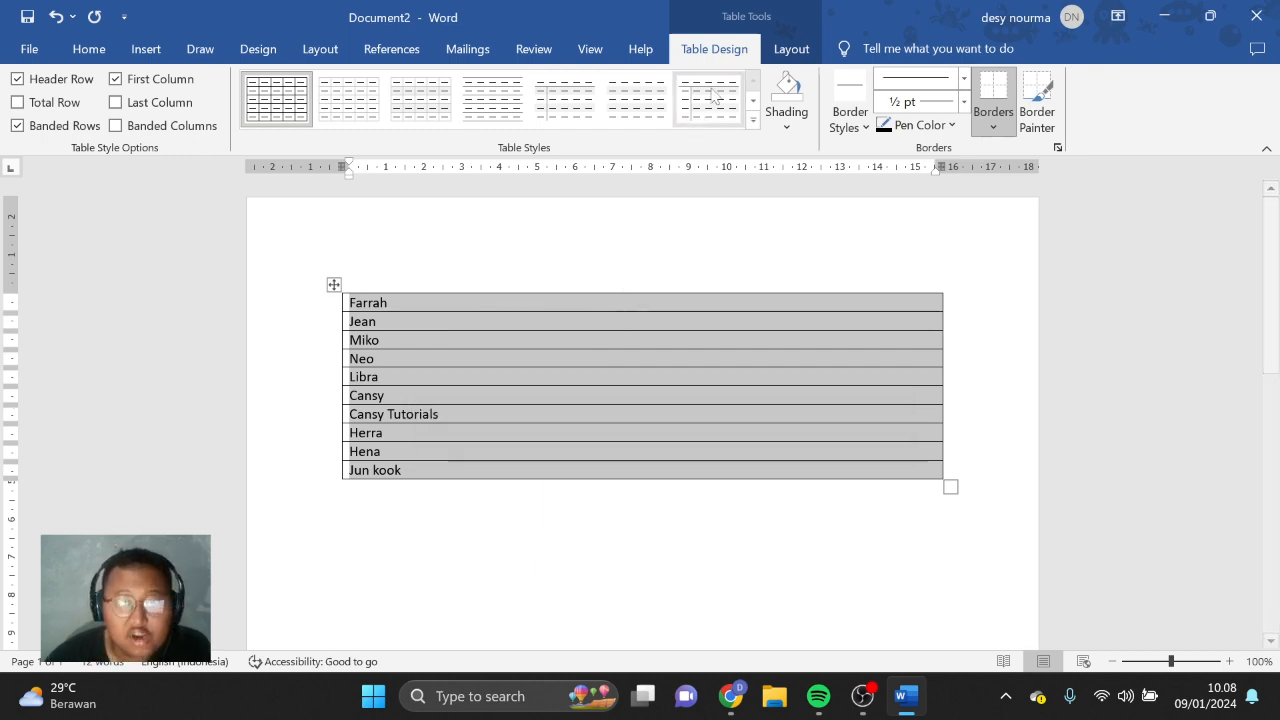
click(791, 50)
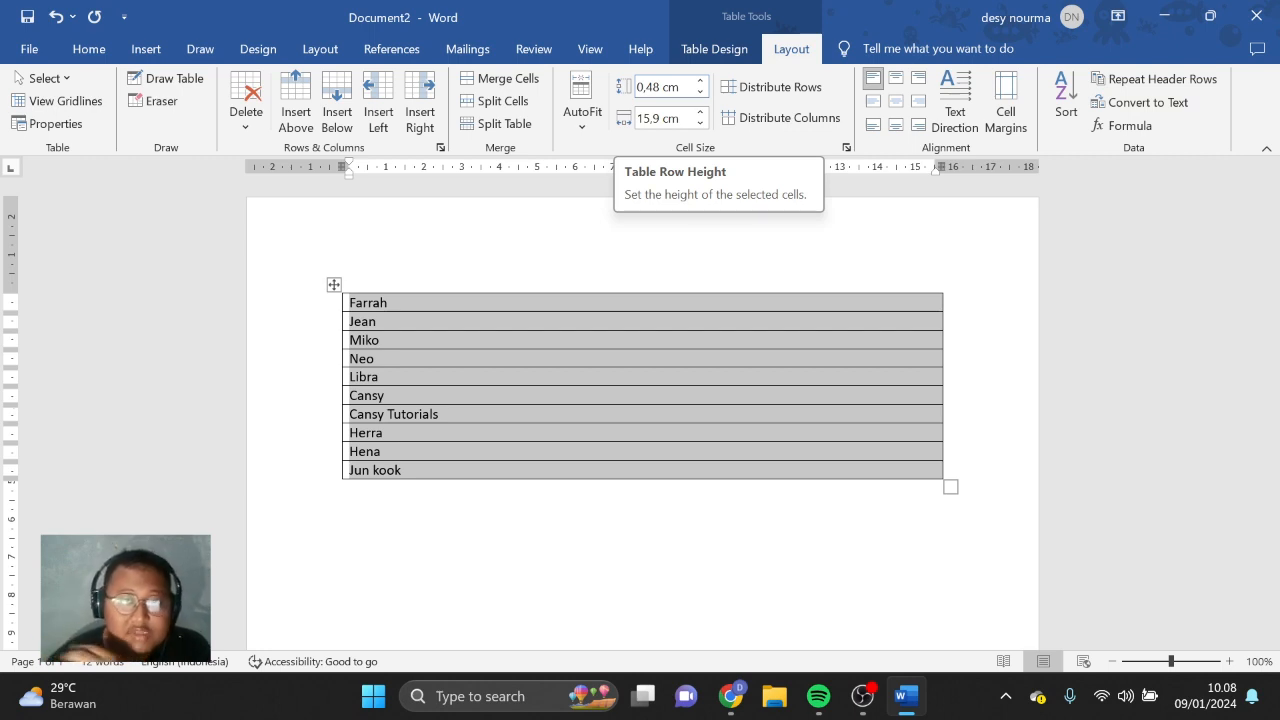
click(648, 87)
double_click(648, 87)
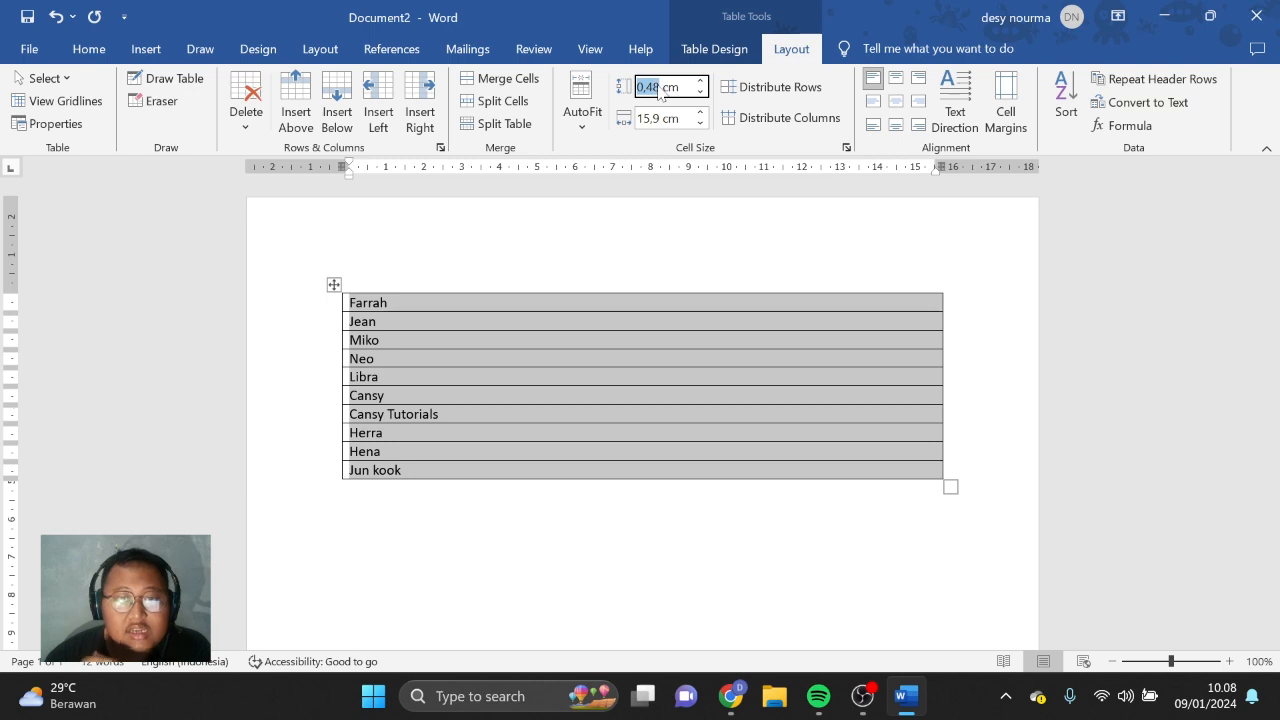
text(3)
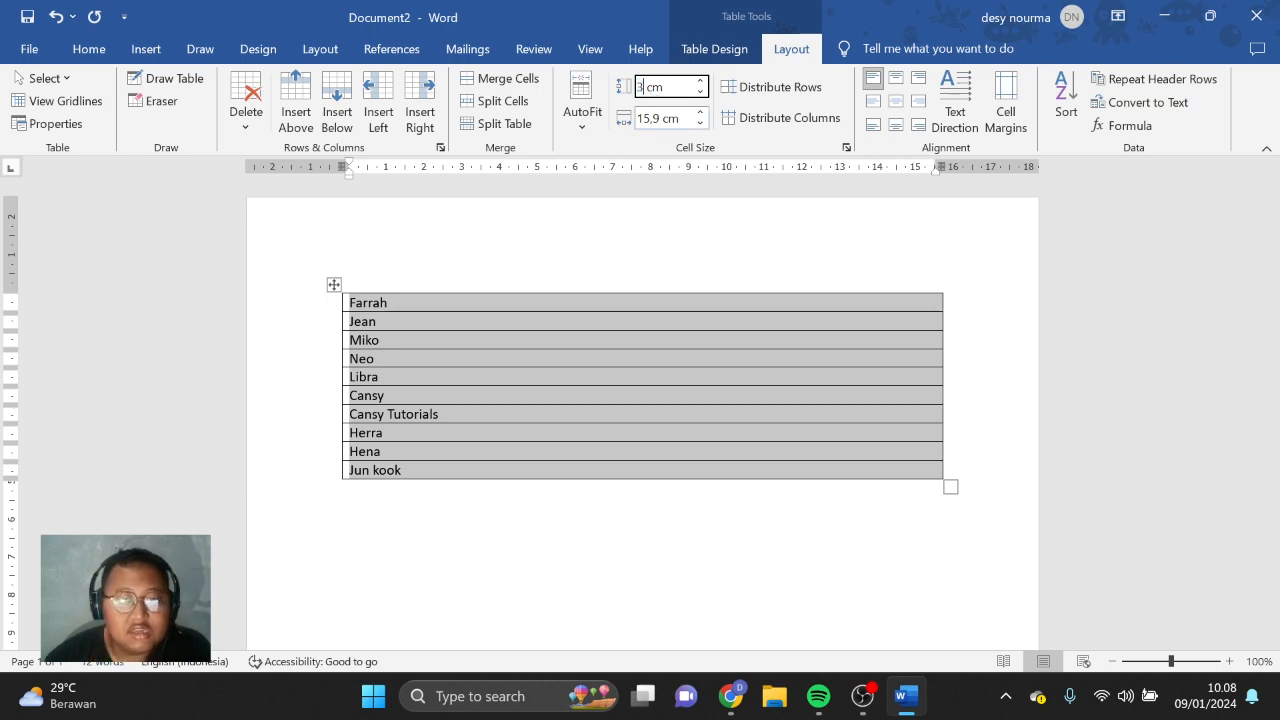
key(Tab)
Step: Set the column width of the selected table cells to 5 cm and check the resized table
click(663, 118)
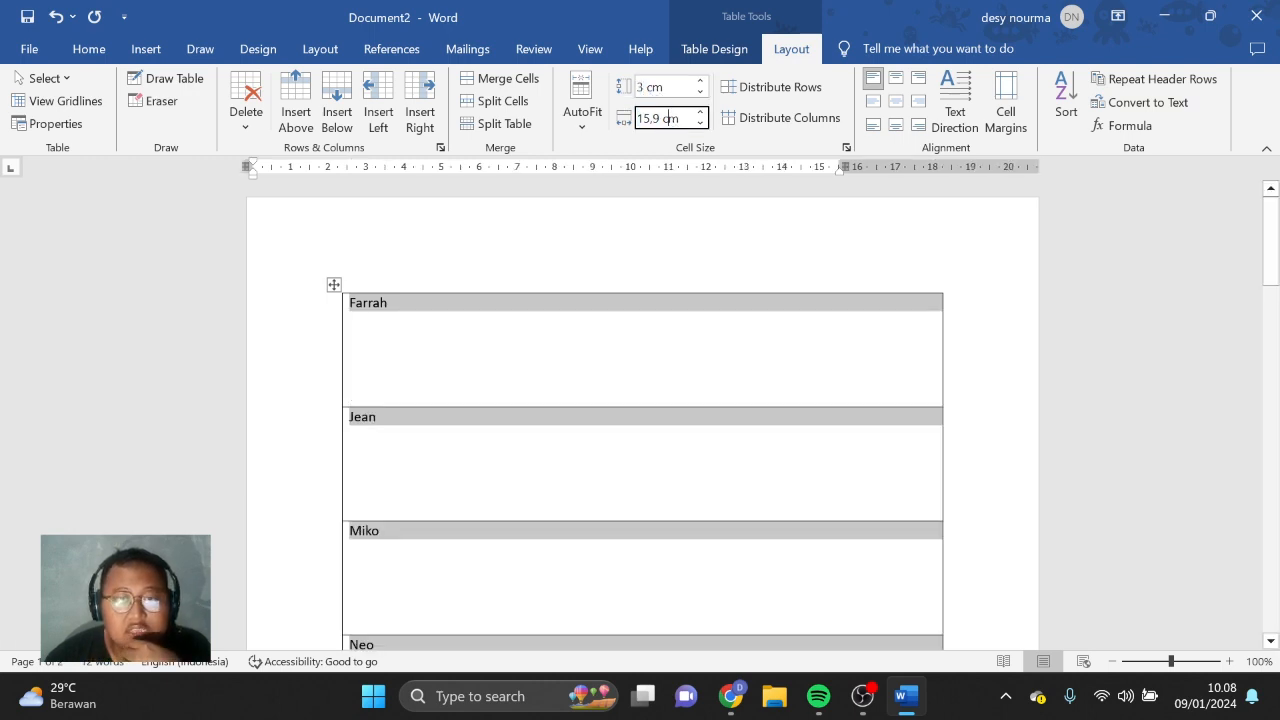
key(shift+Left)
key(shift+Left)
key(shift+Left)
key(shift+Left)
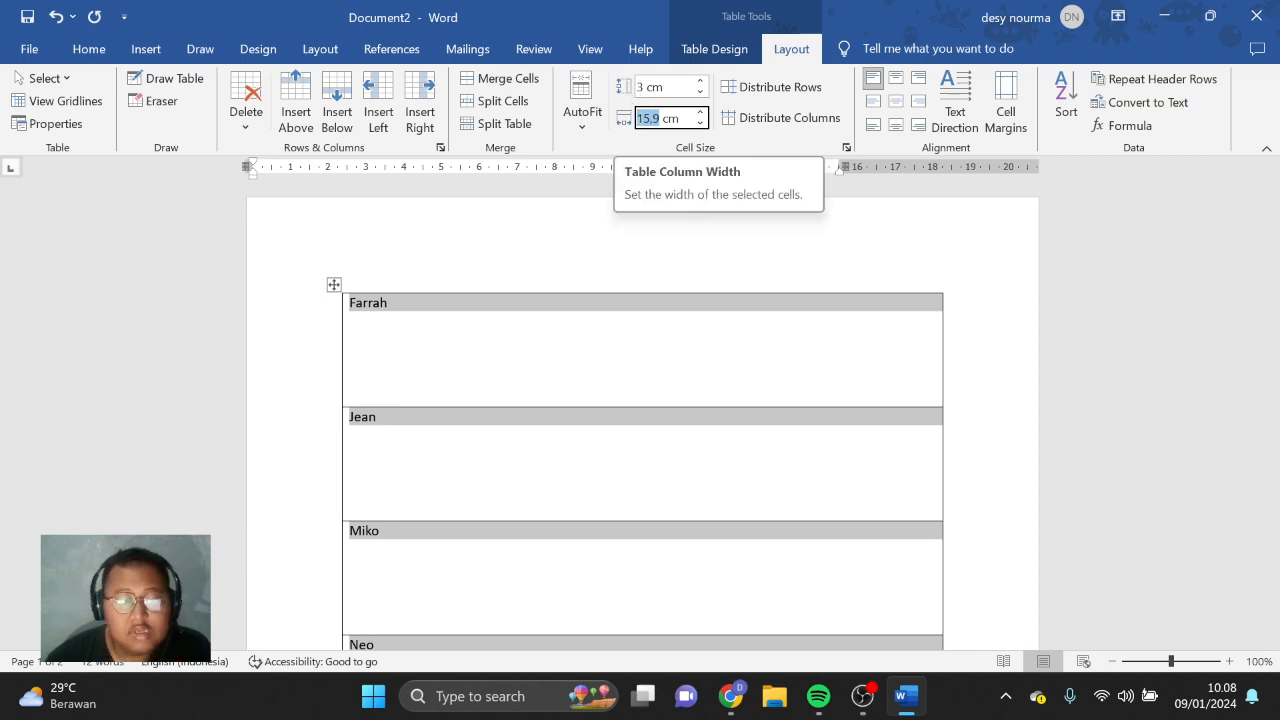
text(5)
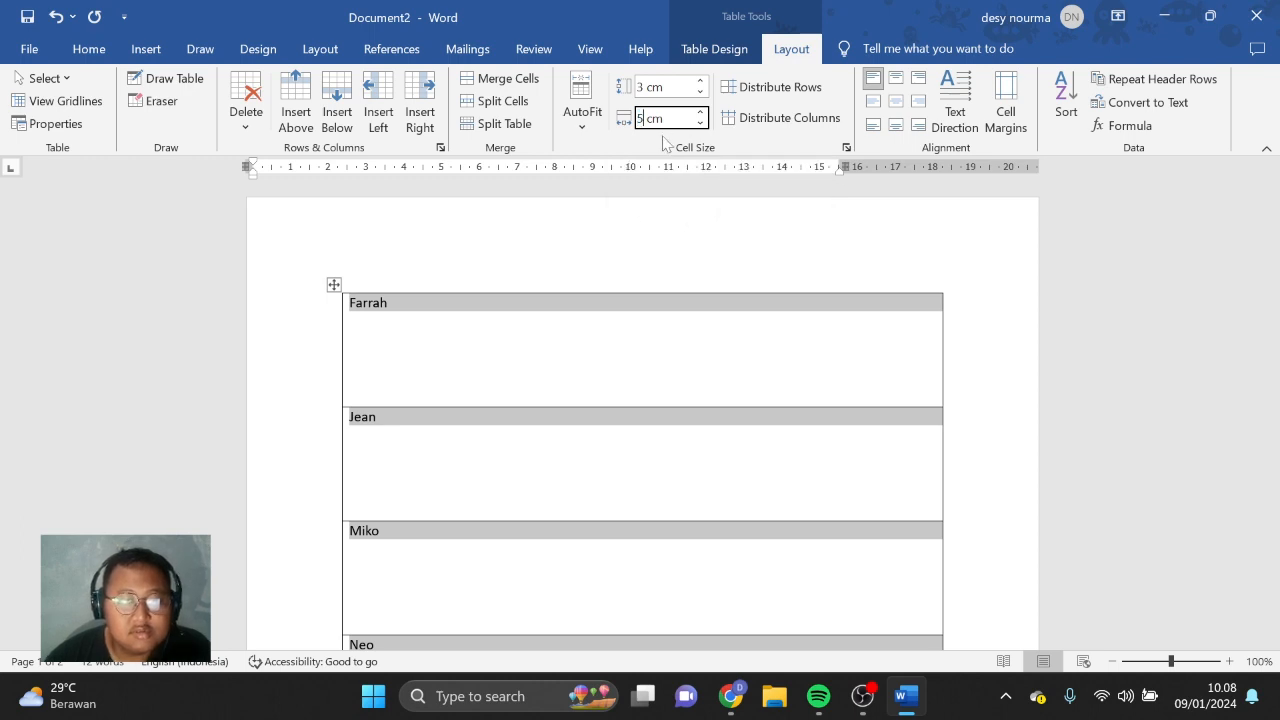
key(Return)
click(489, 321)
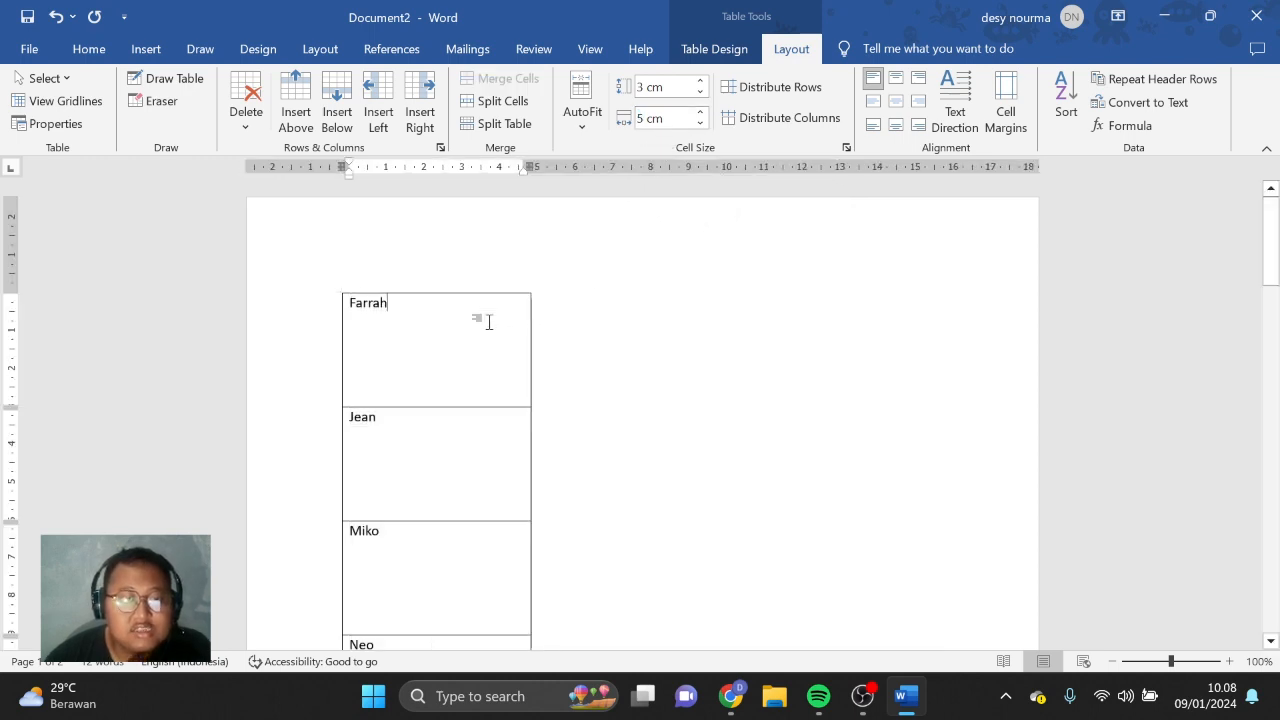
scroll(485, 281, down, 2)
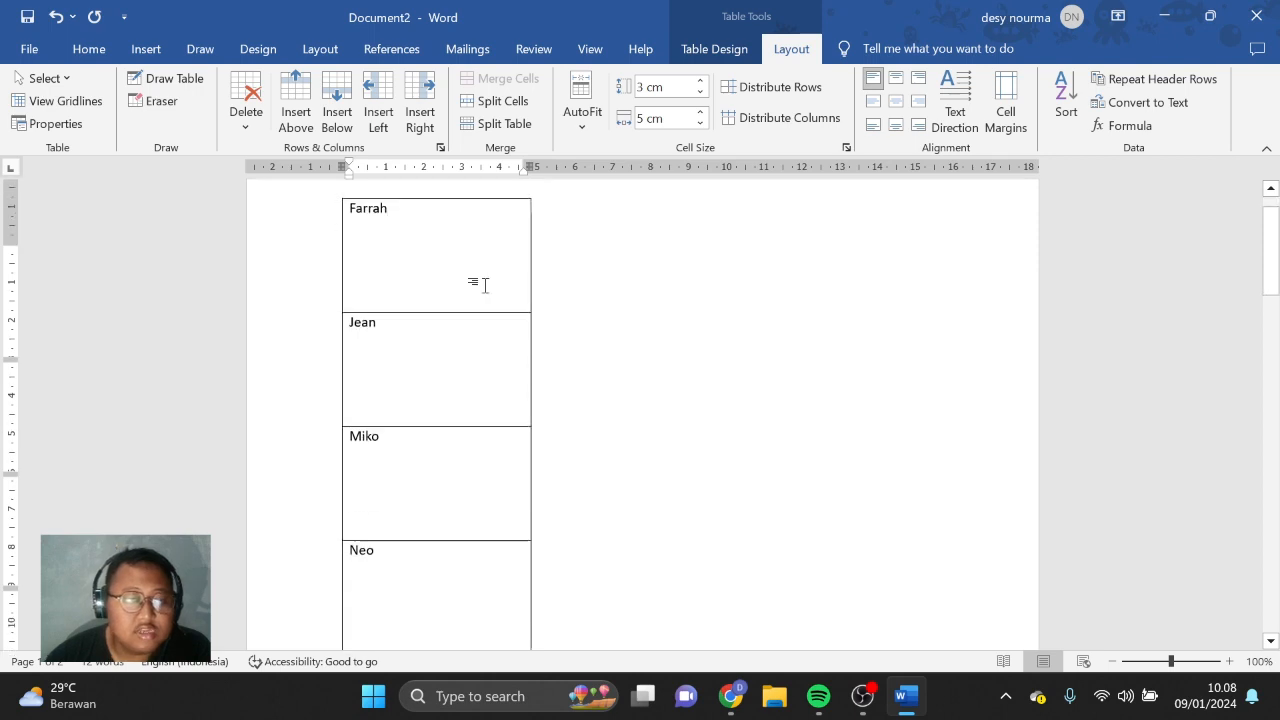
scroll(483, 283, up, 2)
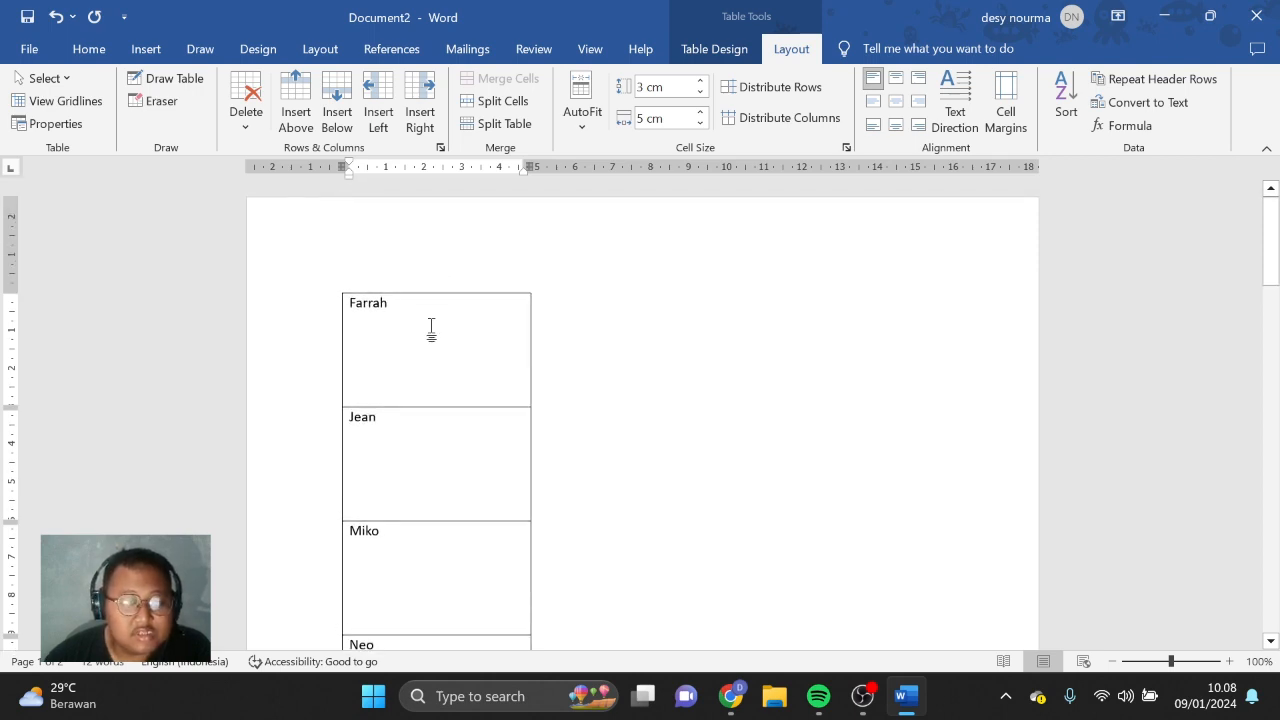
Step: Center the names horizontally in all table cells
key(ctrl+a)
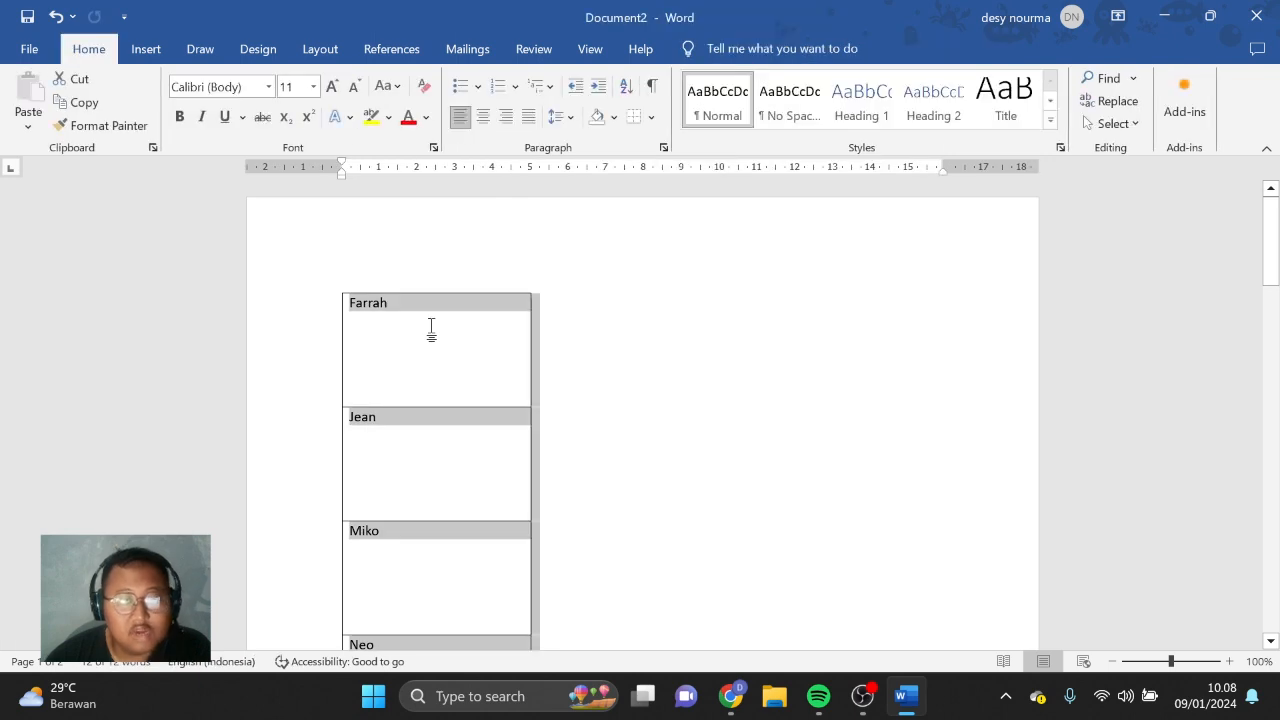
click(483, 118)
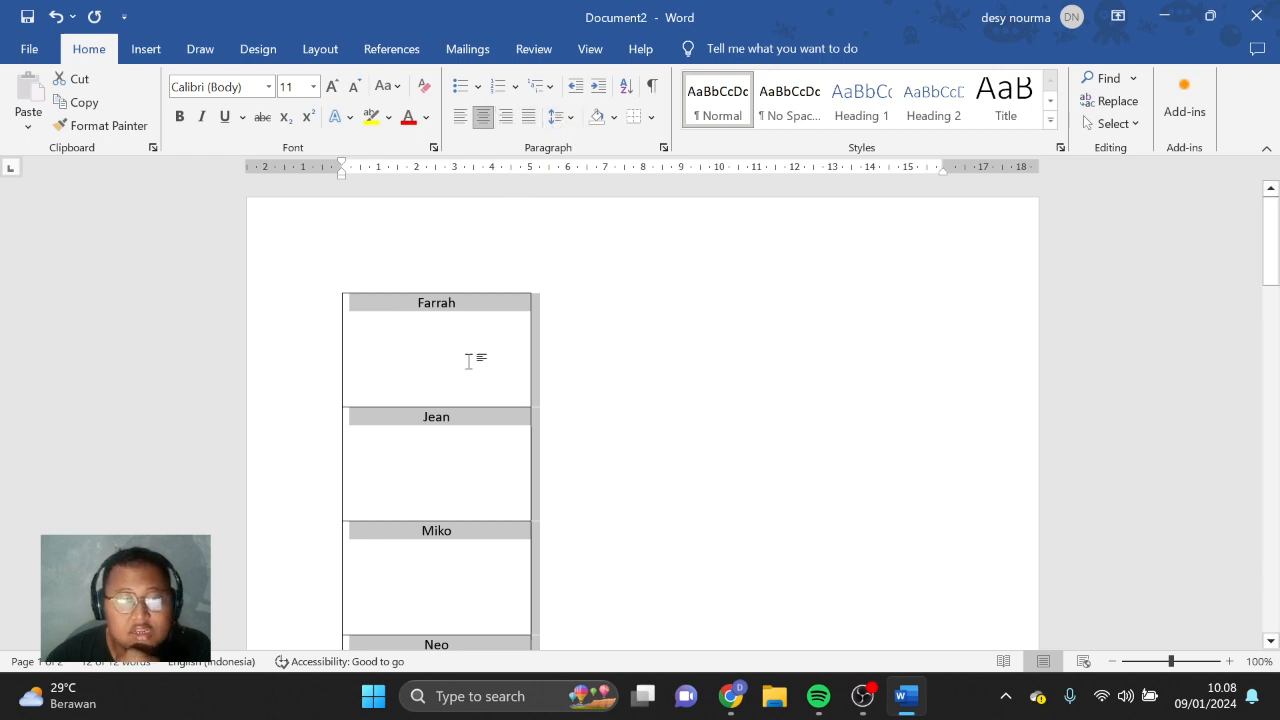
click(458, 332)
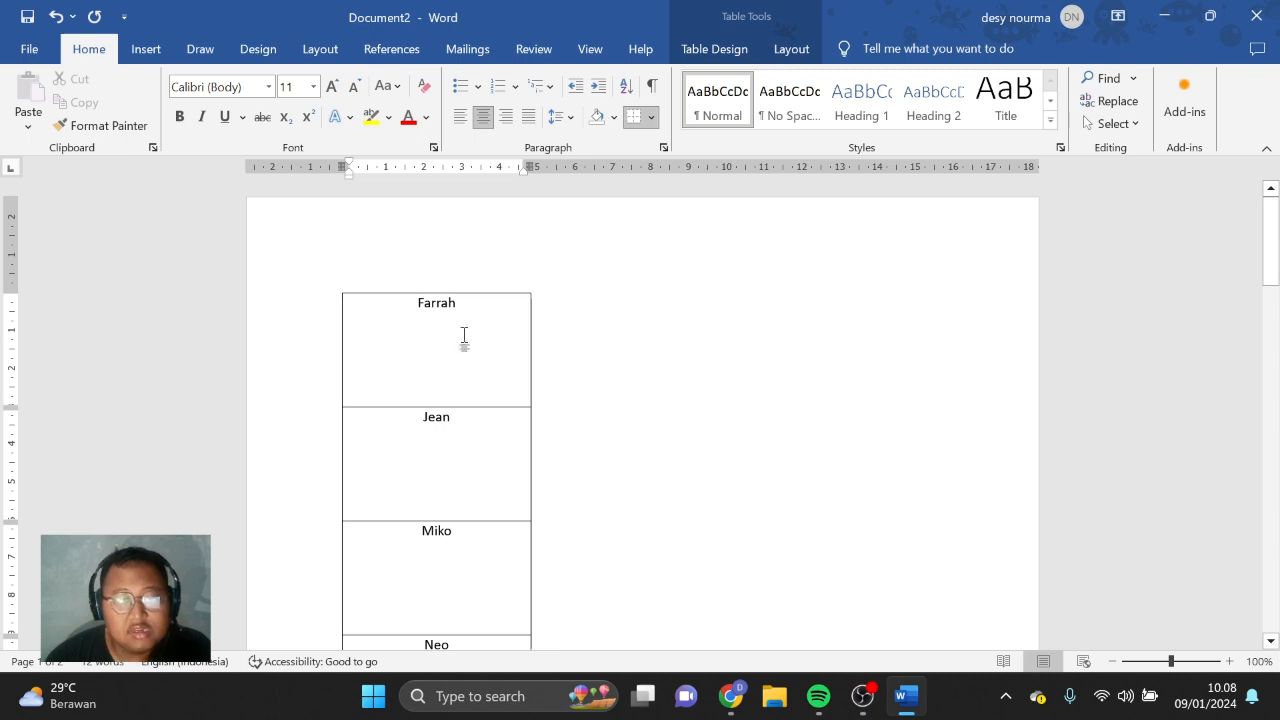
Step: Try left alignment on all names in the table and center them horizontally again
drag(418, 302, 436, 302)
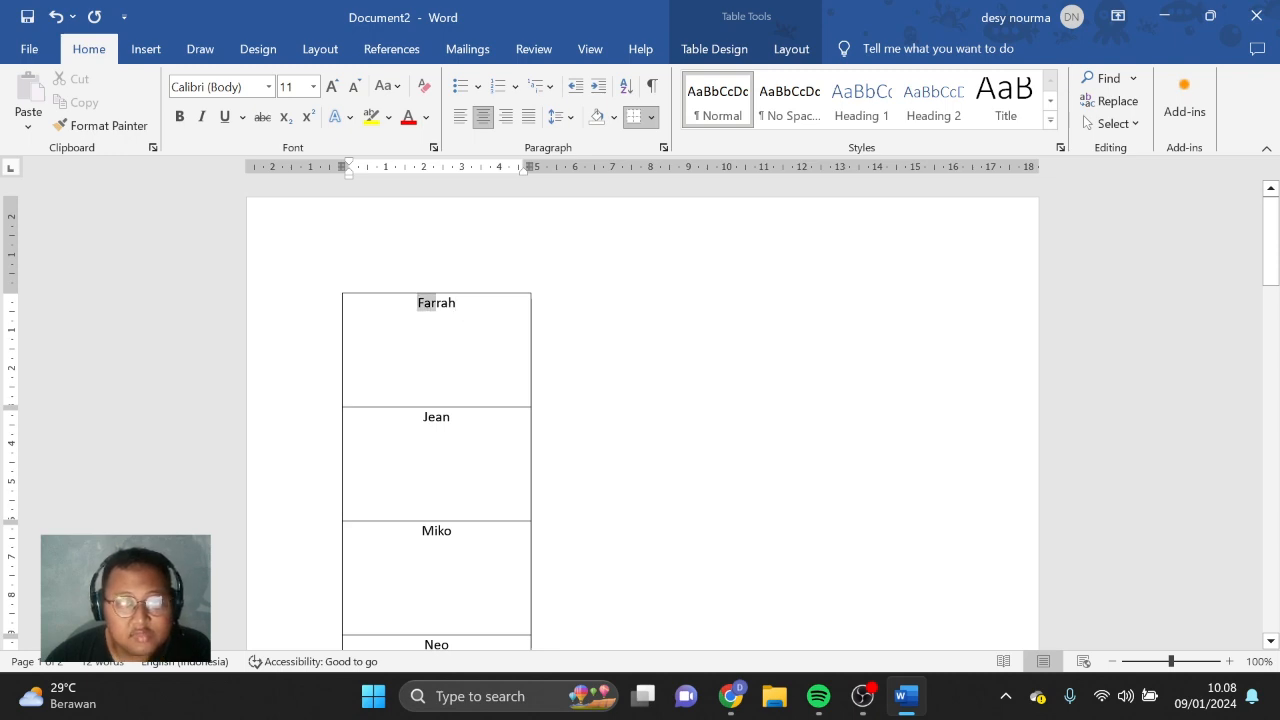
key(ctrl+a)
click(460, 116)
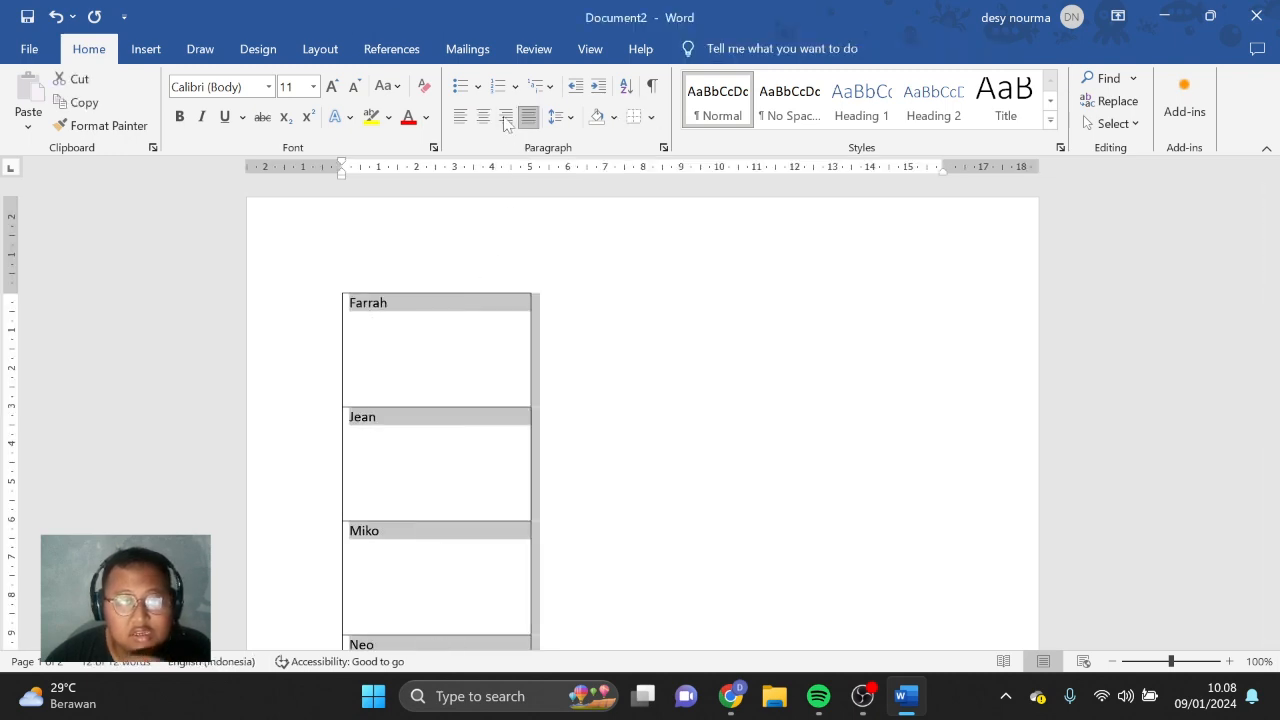
click(483, 116)
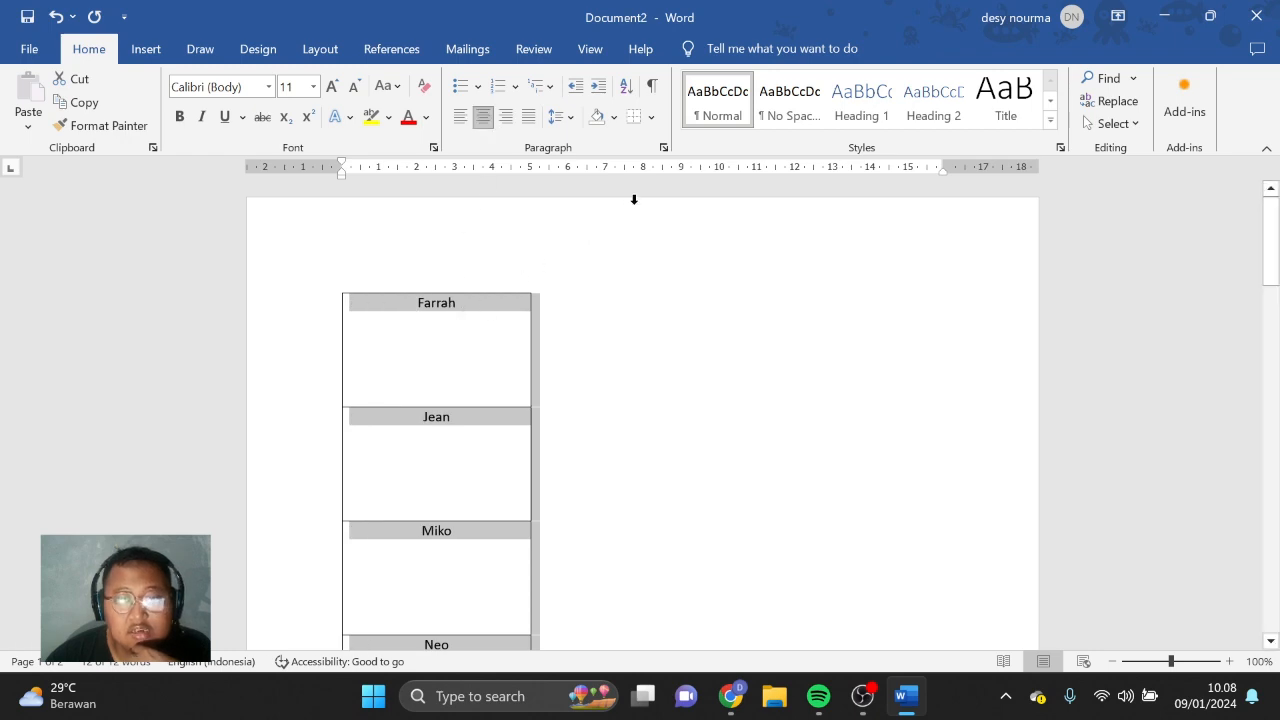
Step: Add a blank line above the table and move the first cell's name down two lines, keeping it centered
click(424, 305)
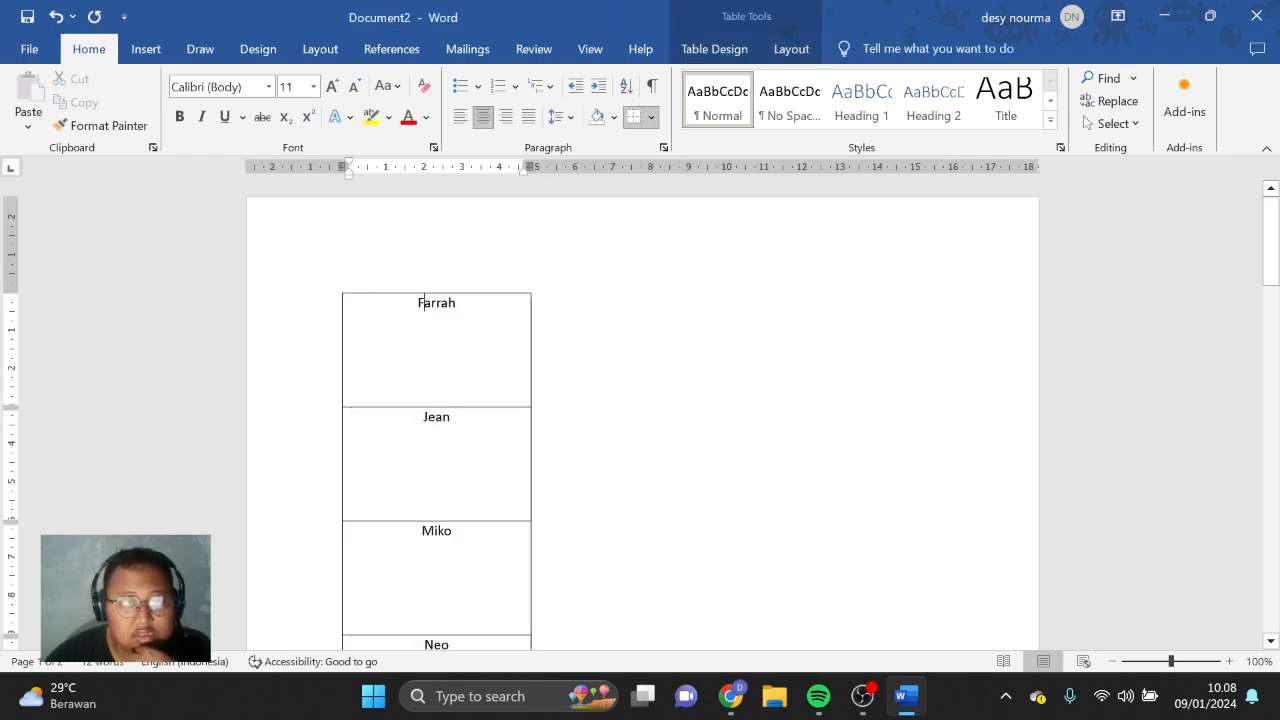
key(Return)
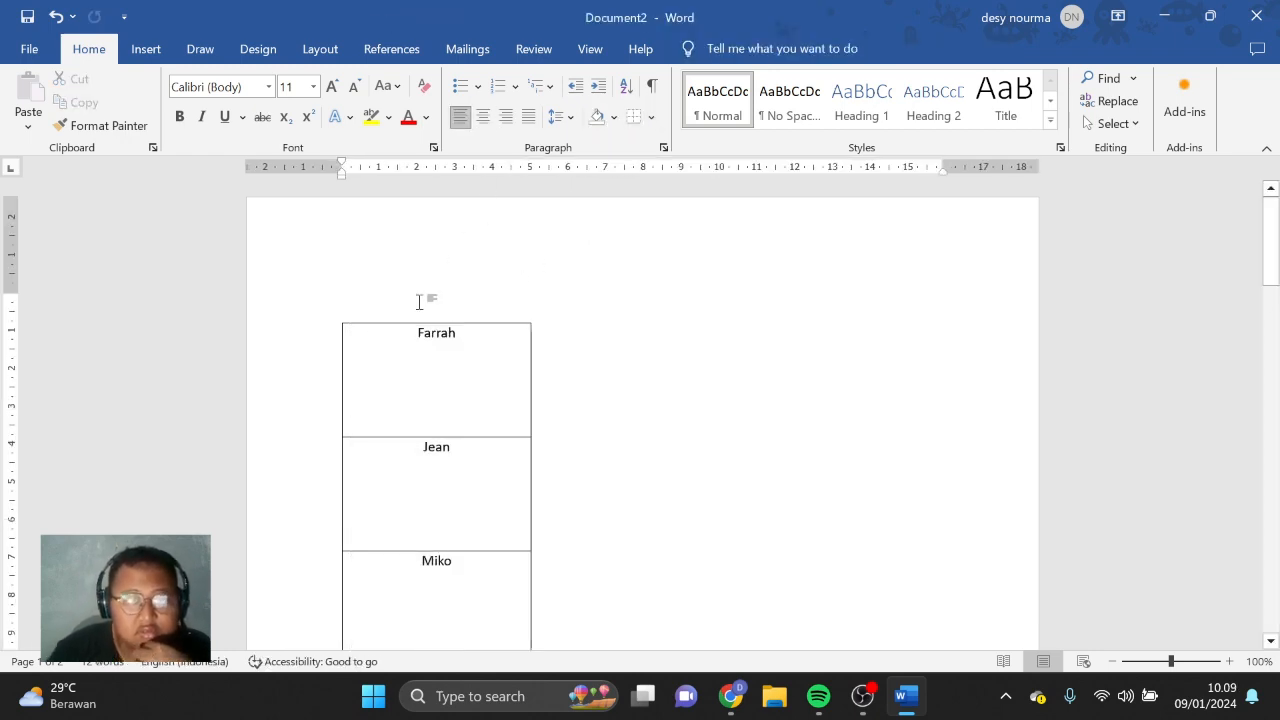
click(418, 333)
key(Return)
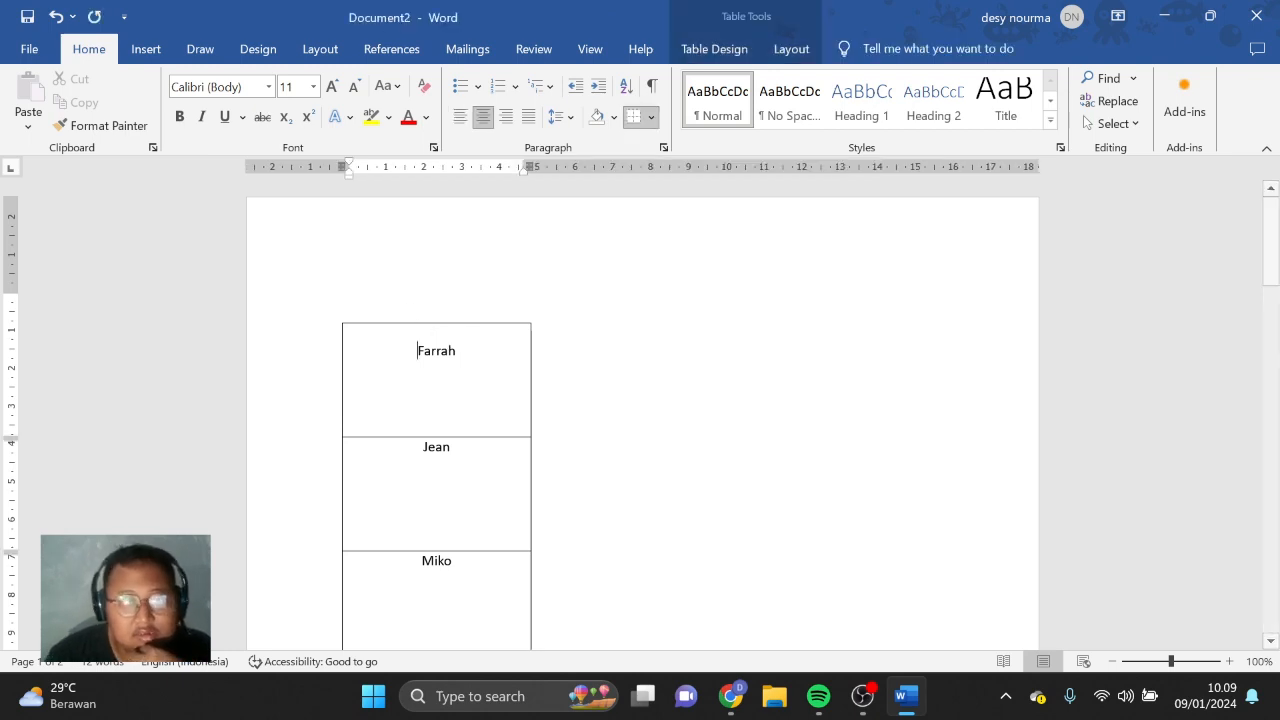
key(Return)
key(Return)
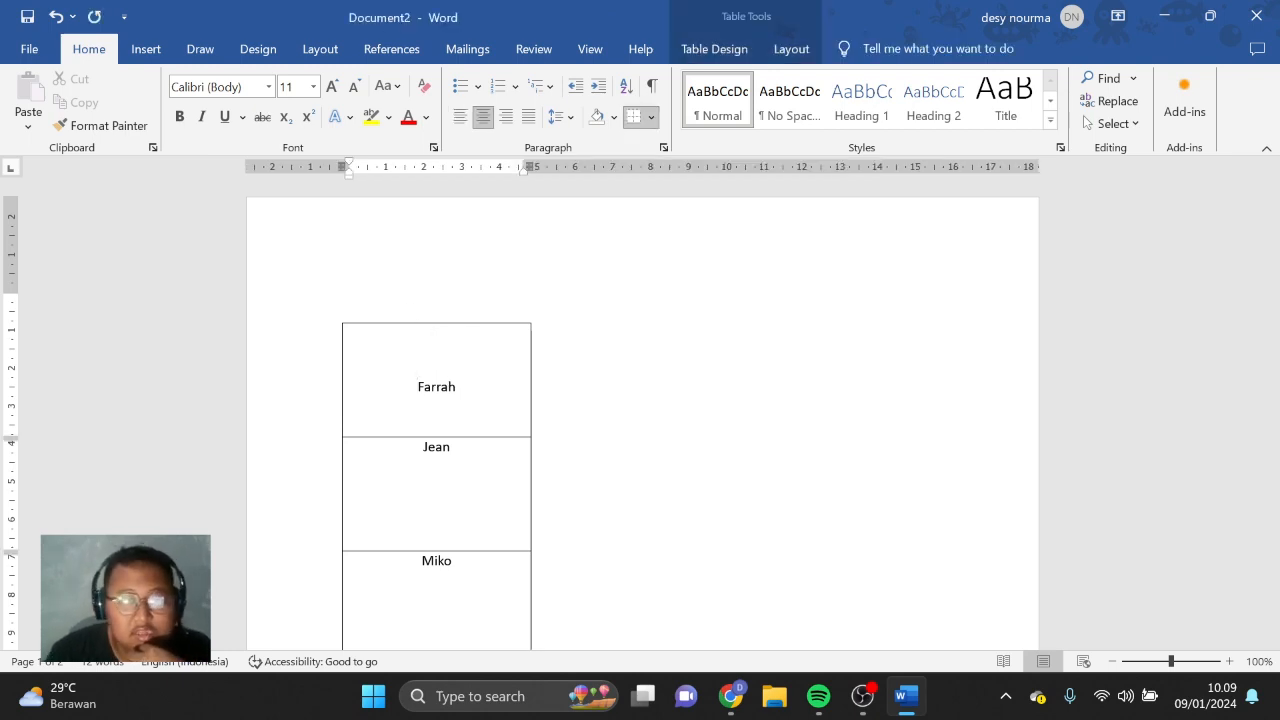
key(ctrl+l)
key(BackSpace)
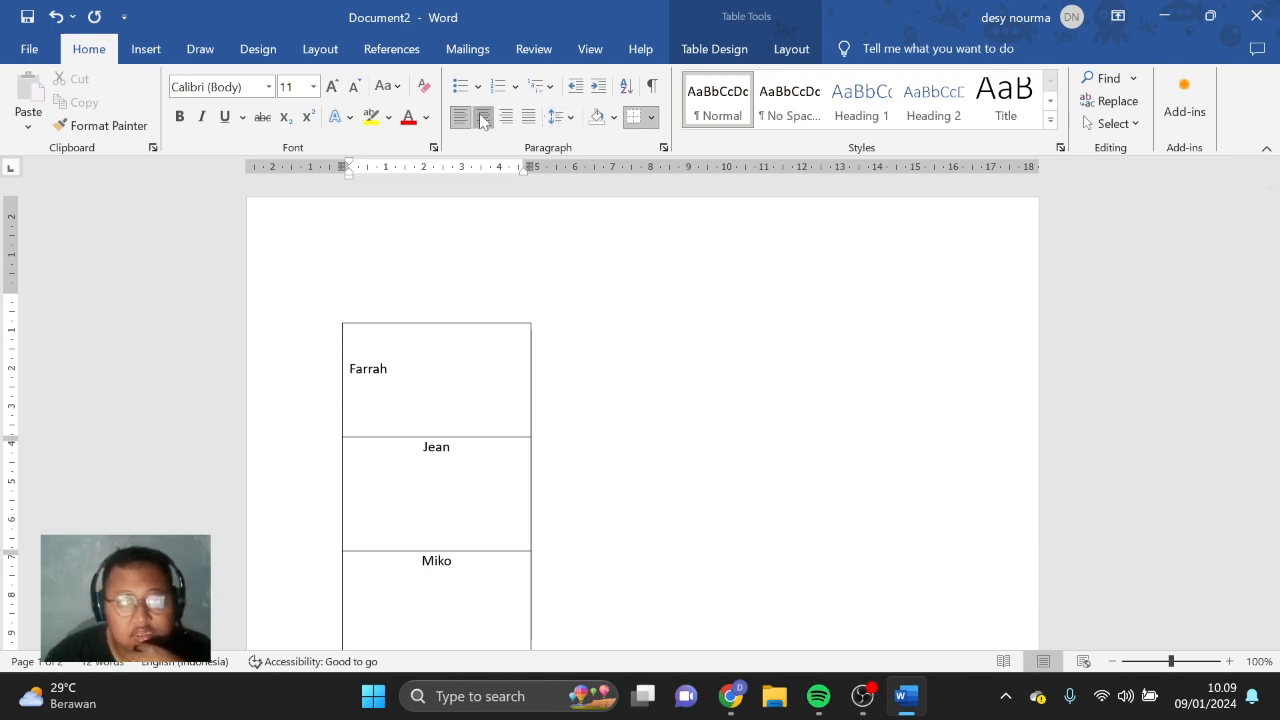
key(ctrl+e)
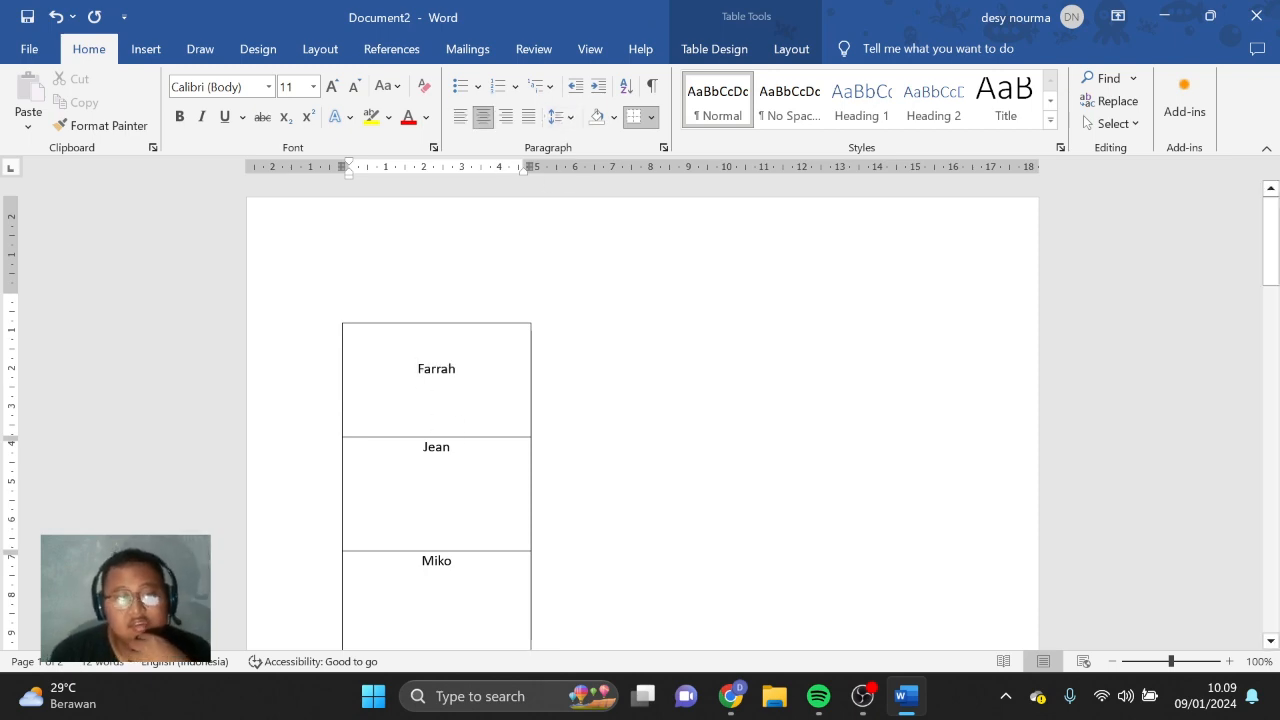
Step: Try inserting a new table over the whole selected name table and undo the insertion
drag(416, 368, 514, 191)
click(420, 408)
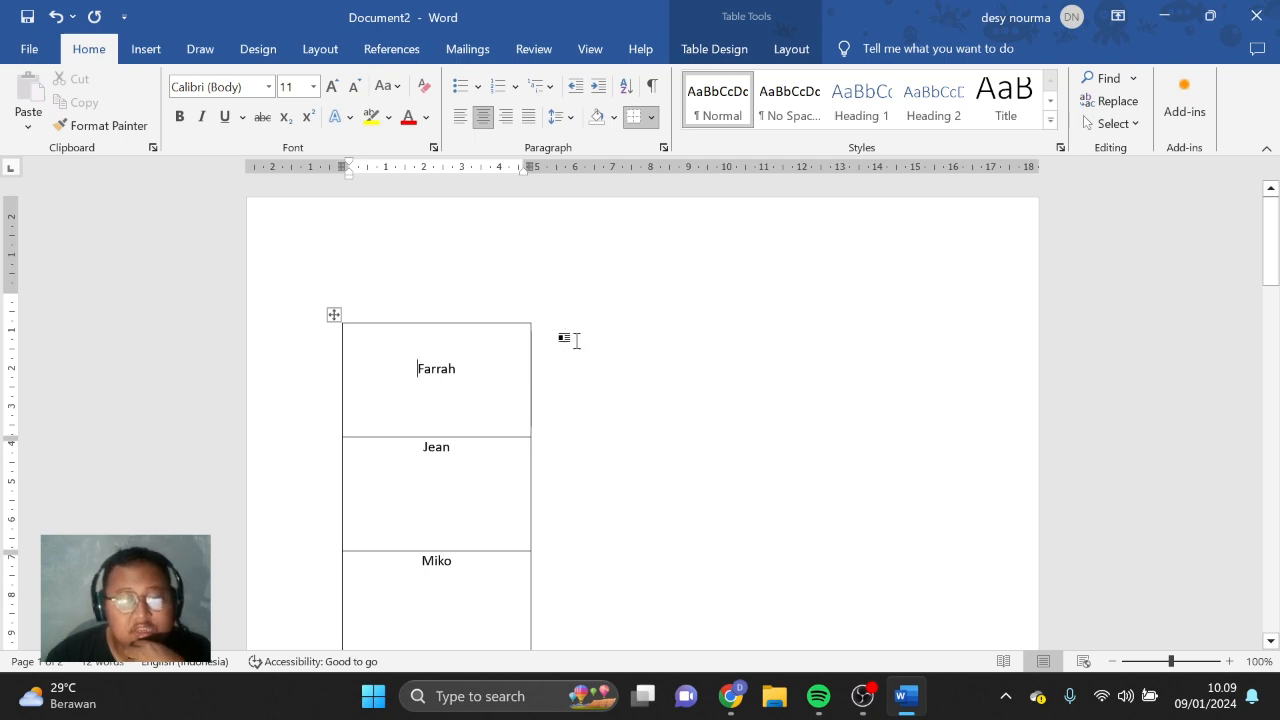
click(324, 338)
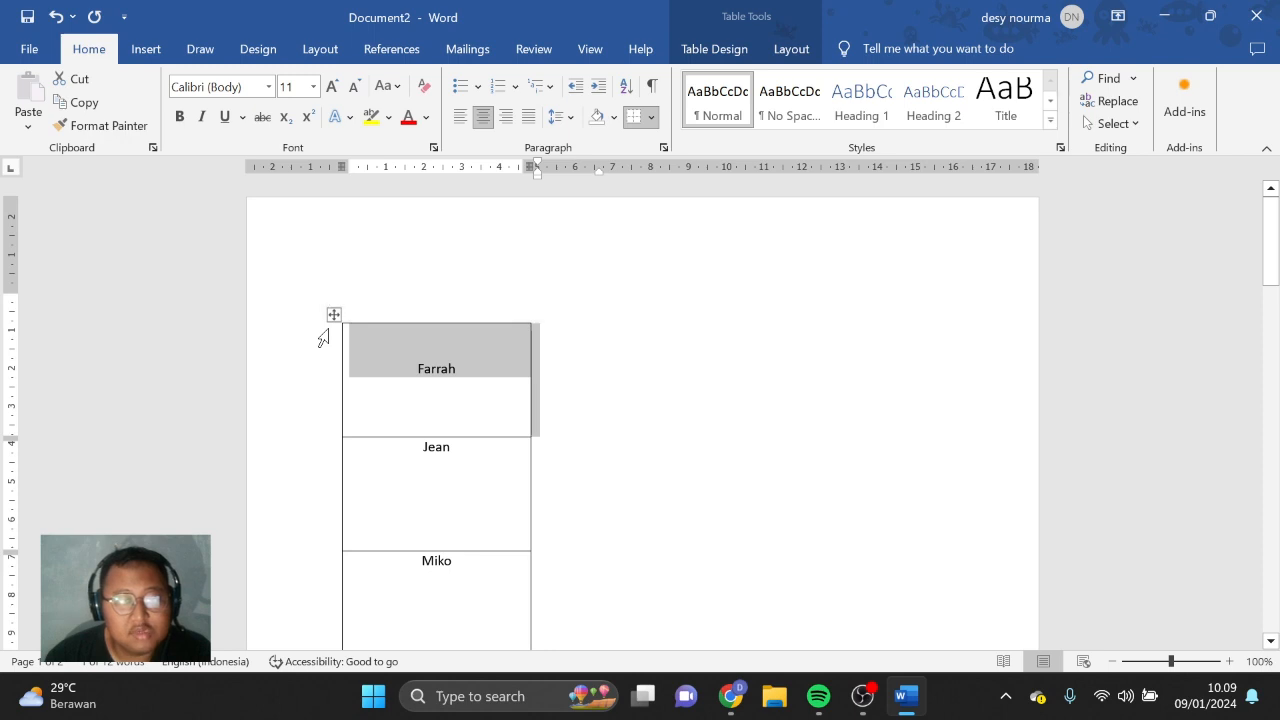
key(ctrl+a)
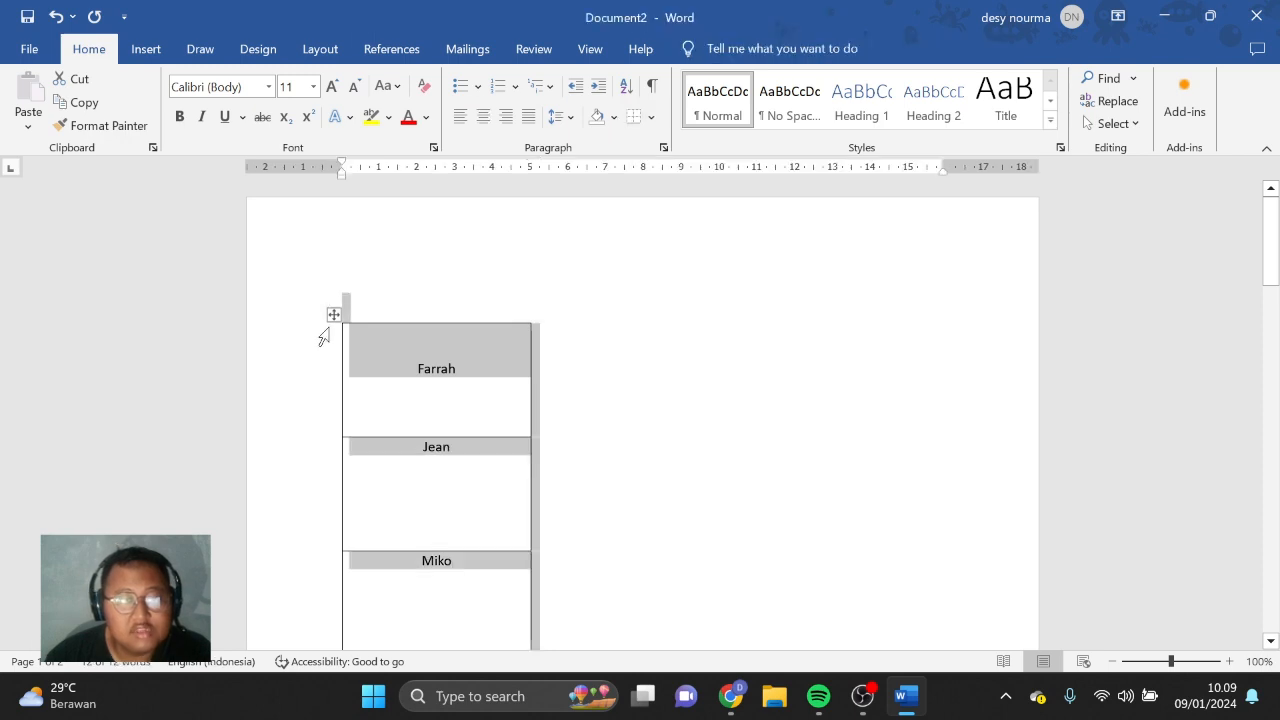
click(145, 50)
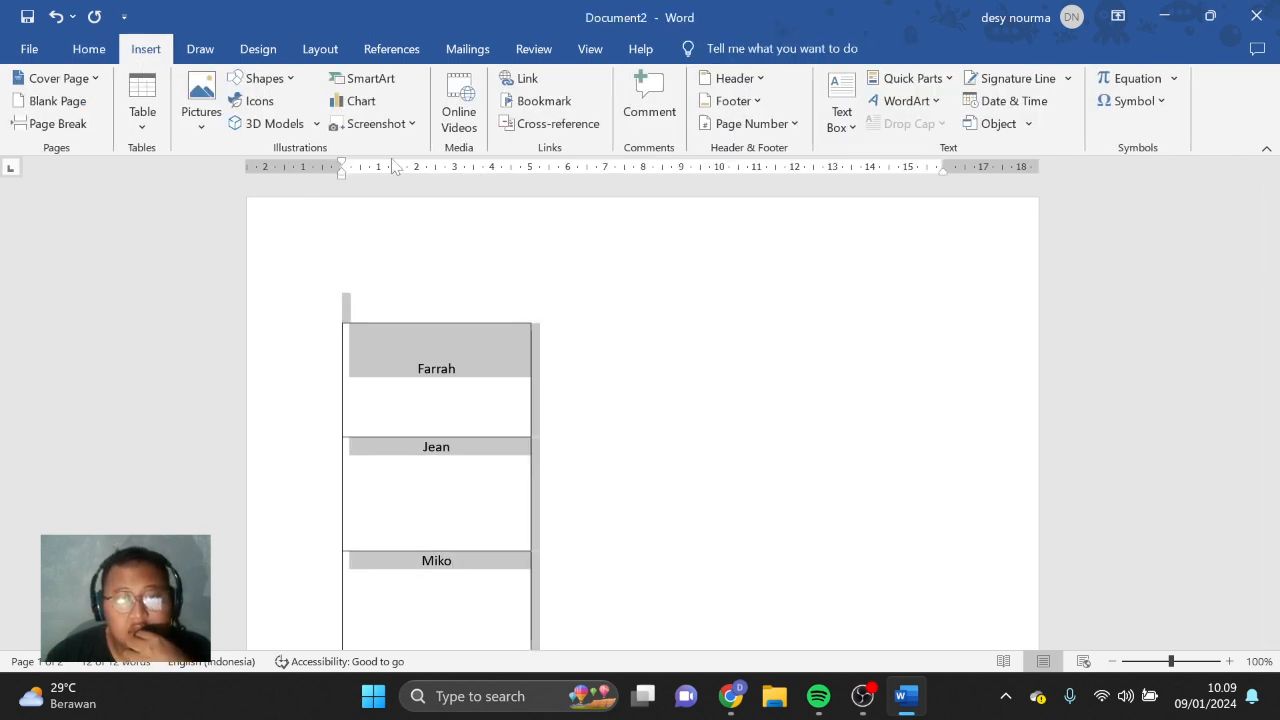
click(142, 125)
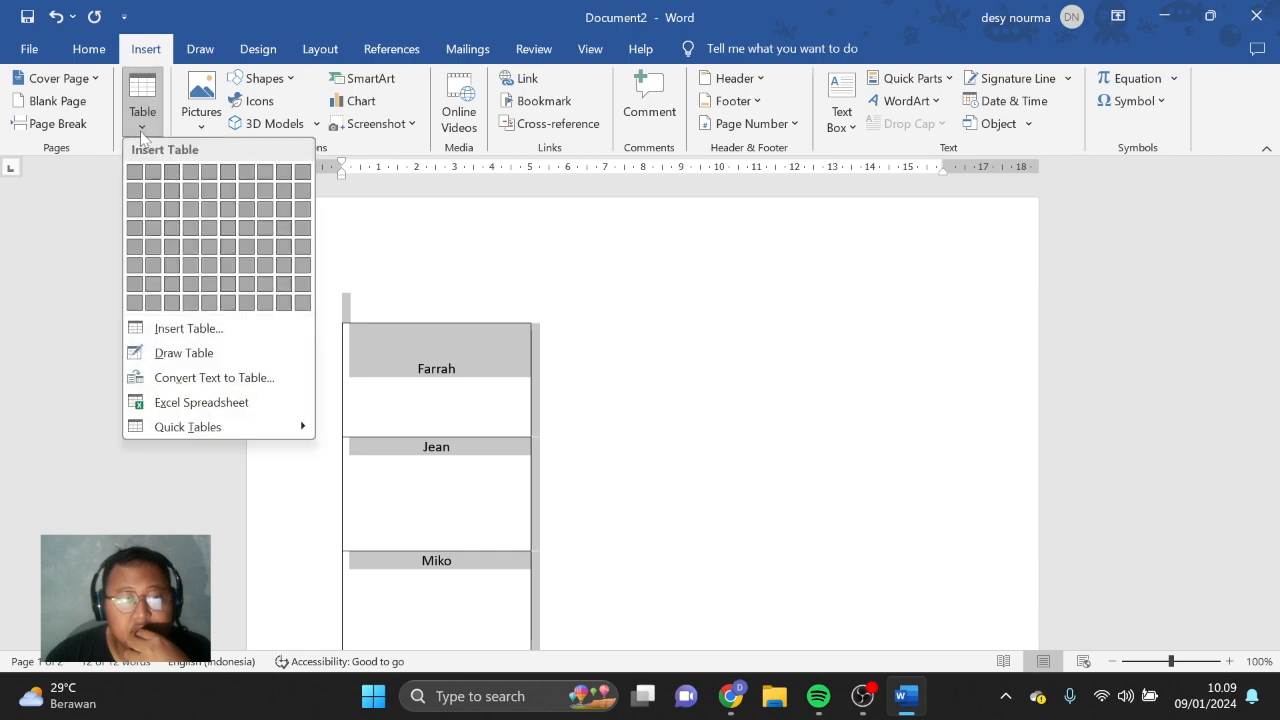
click(177, 331)
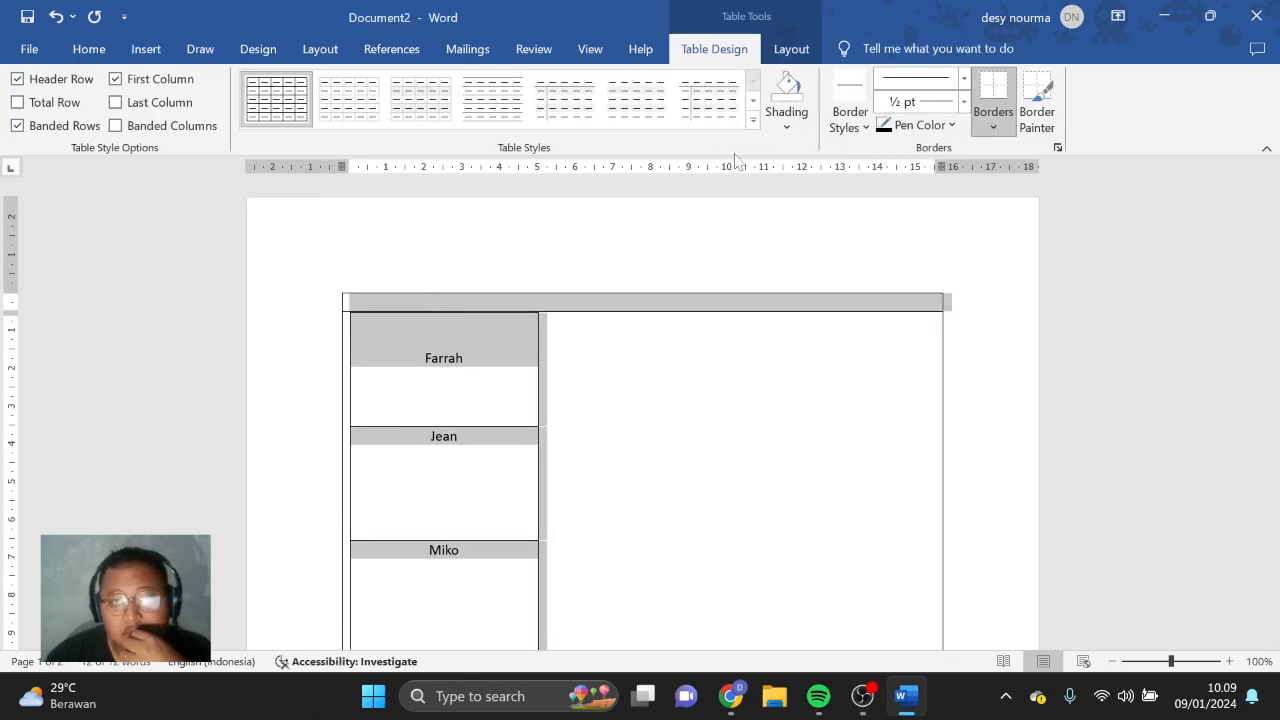
click(658, 388)
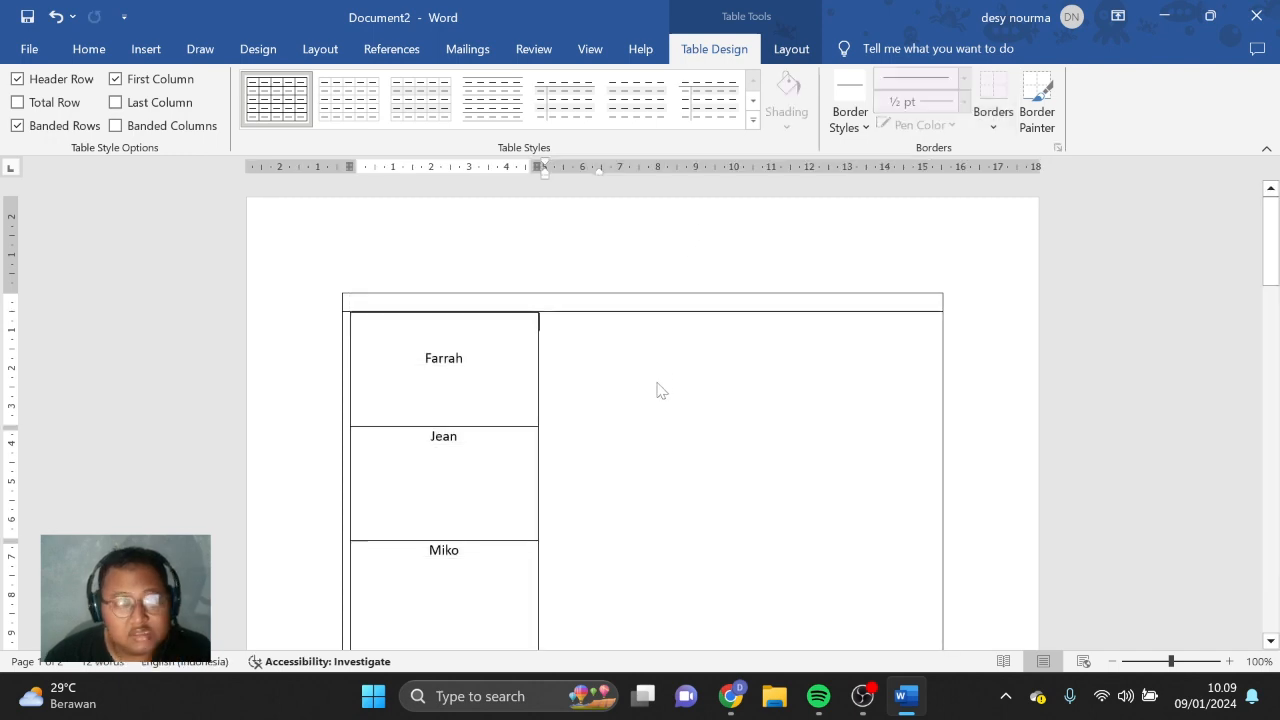
key(ctrl+z)
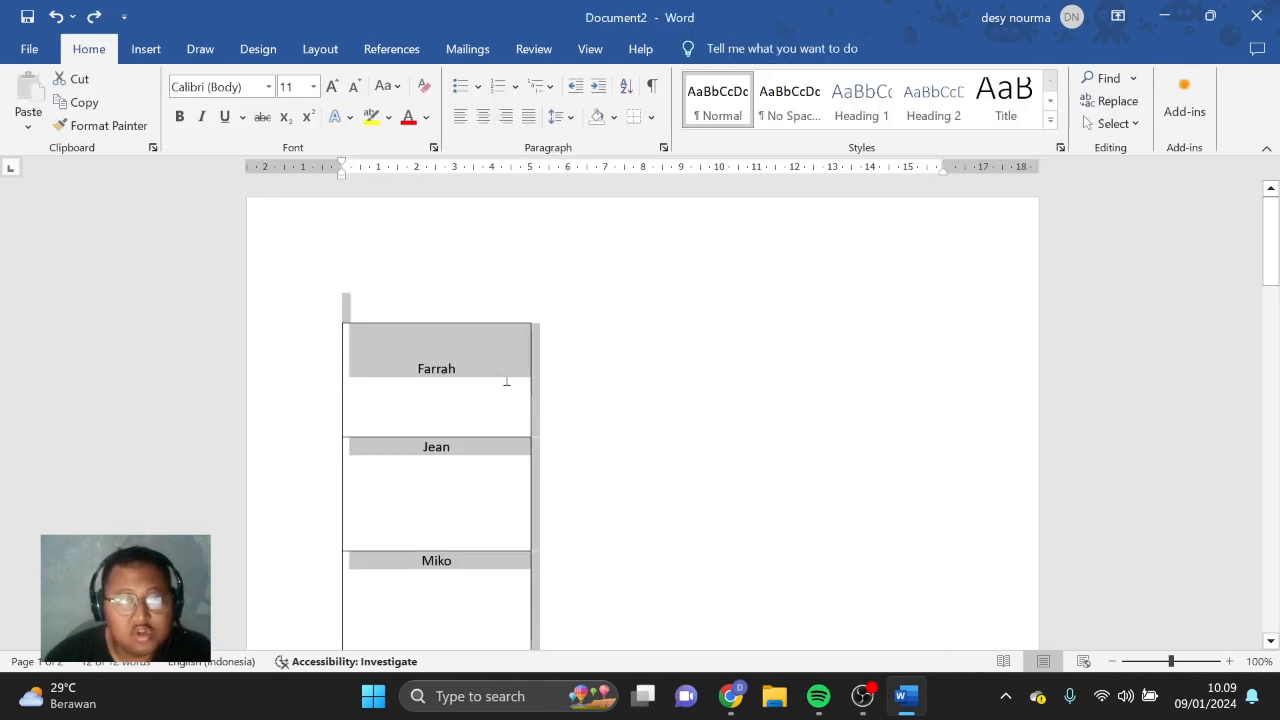
right_click(372, 349)
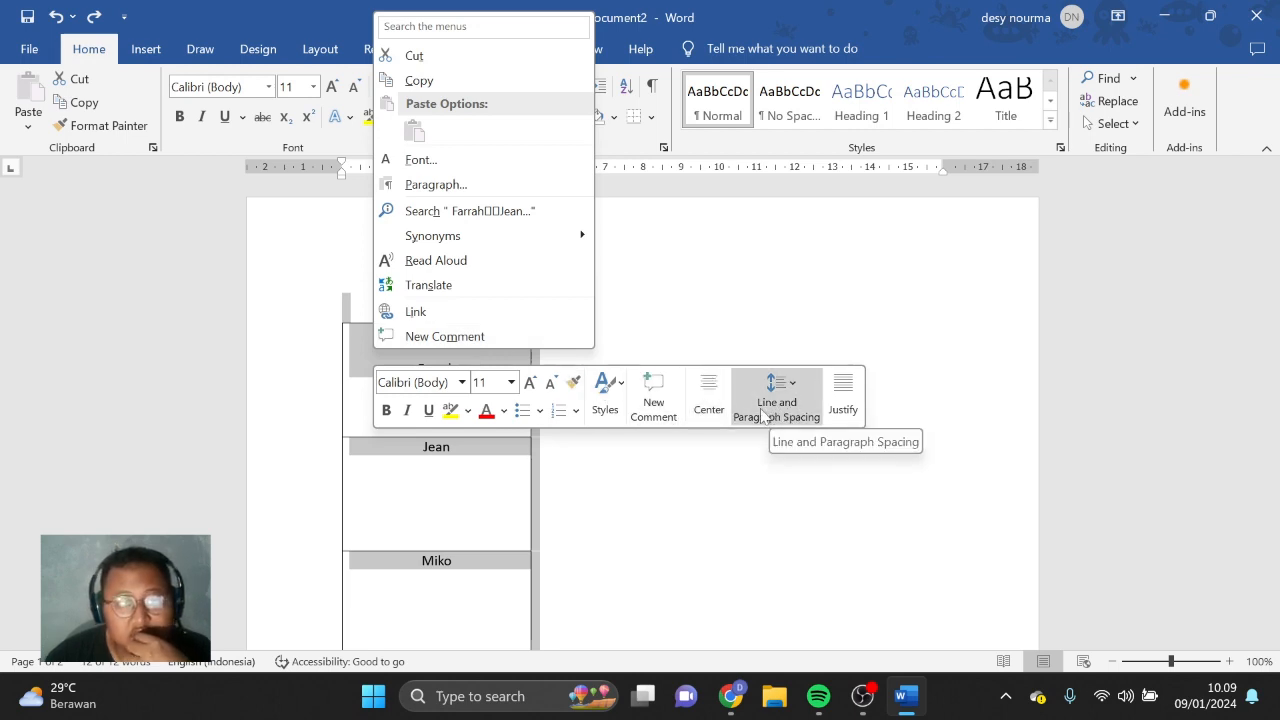
click(338, 492)
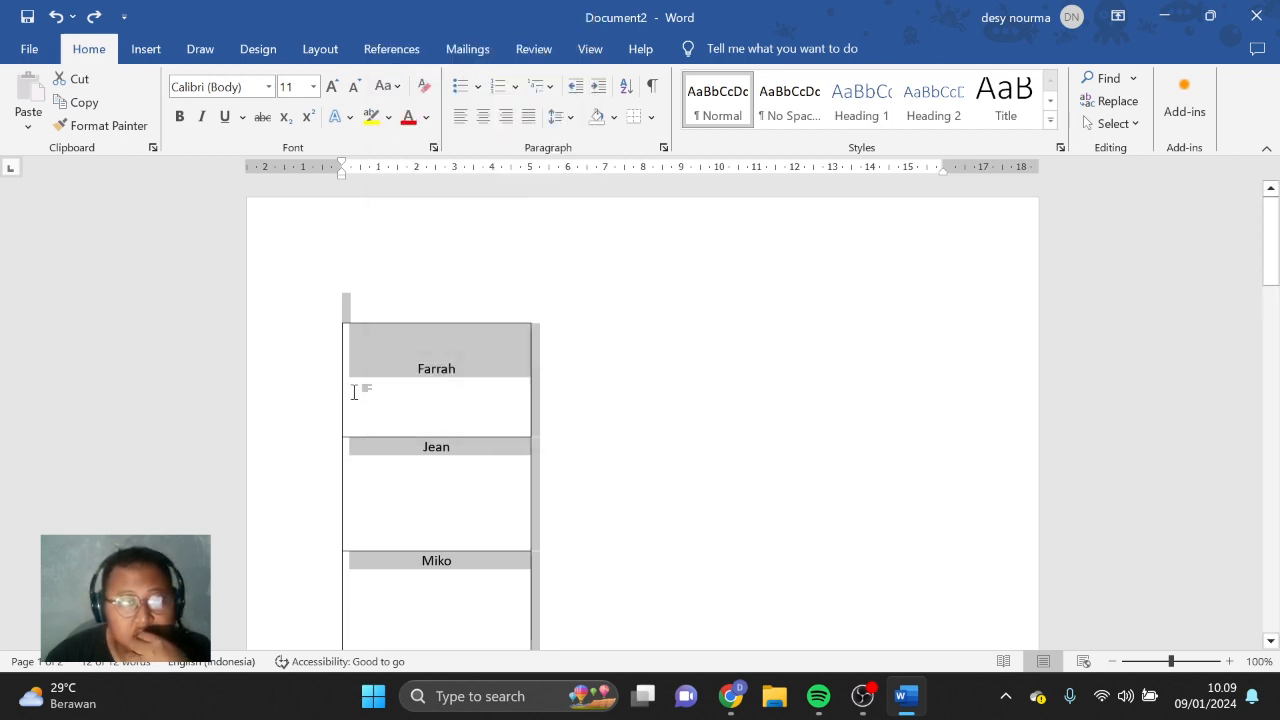
Step: Arrange the whole name table in a two-column page layout
click(318, 49)
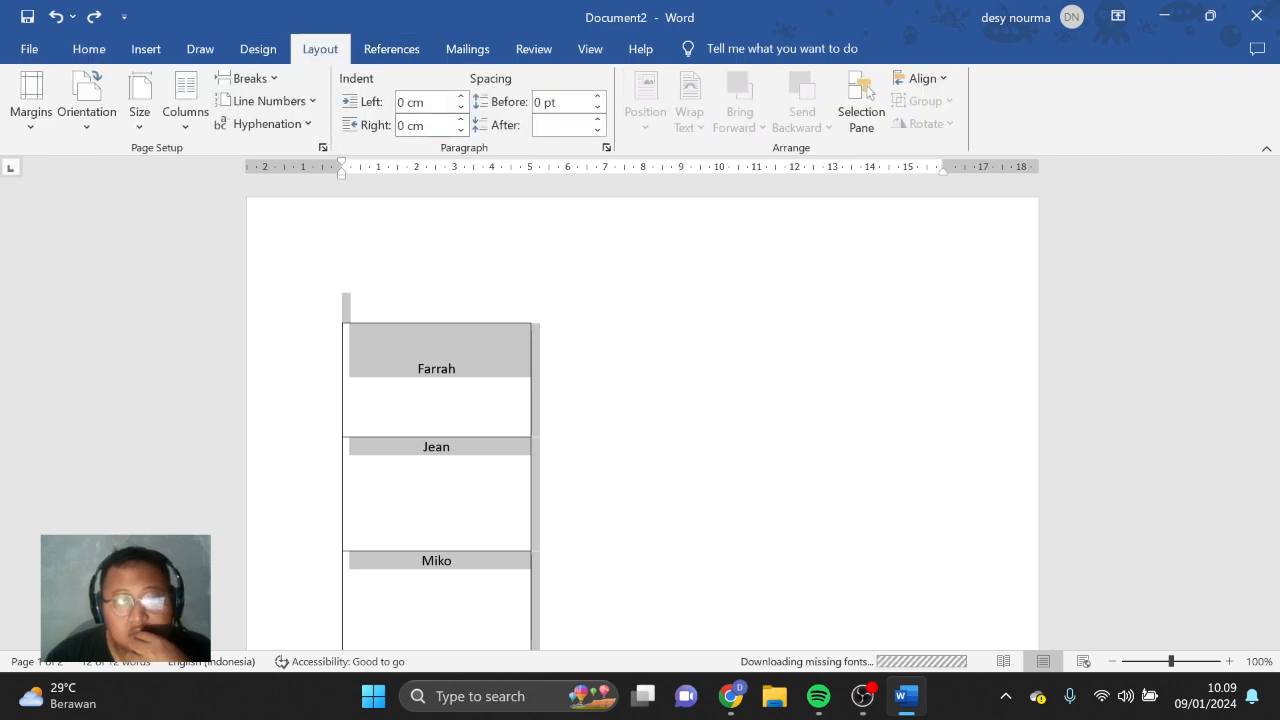
click(488, 410)
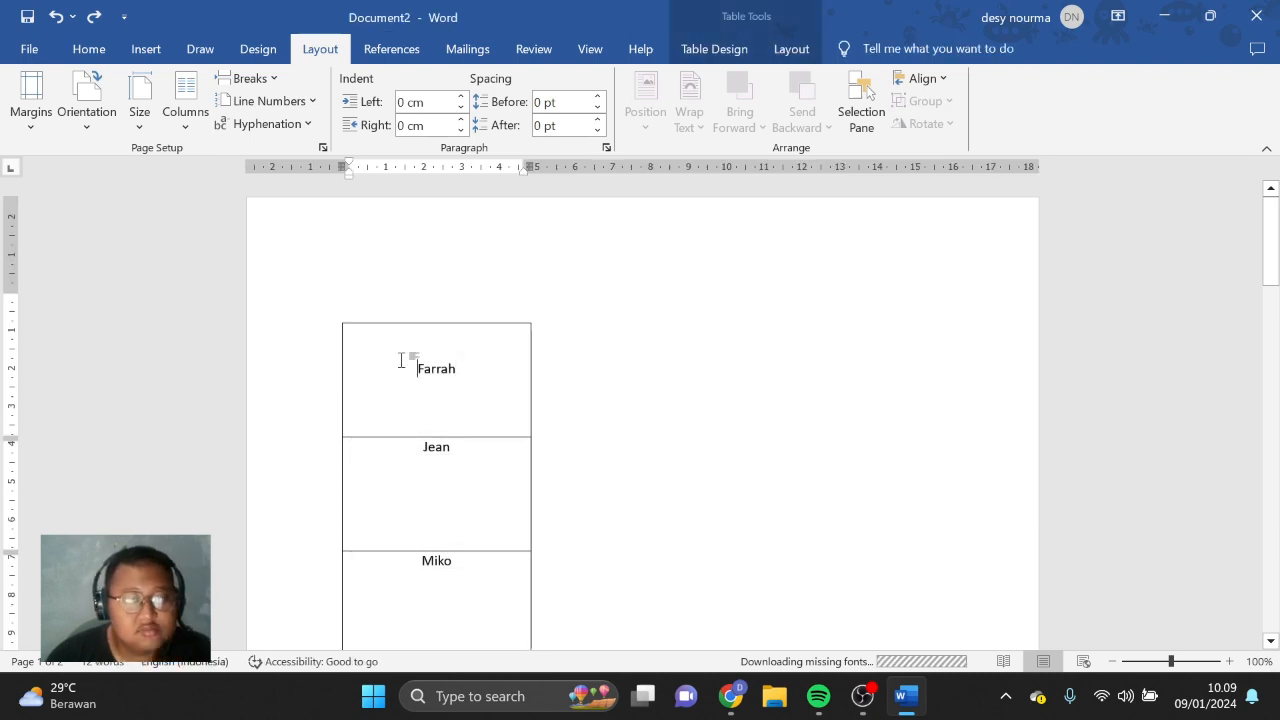
key(ctrl+a)
click(185, 100)
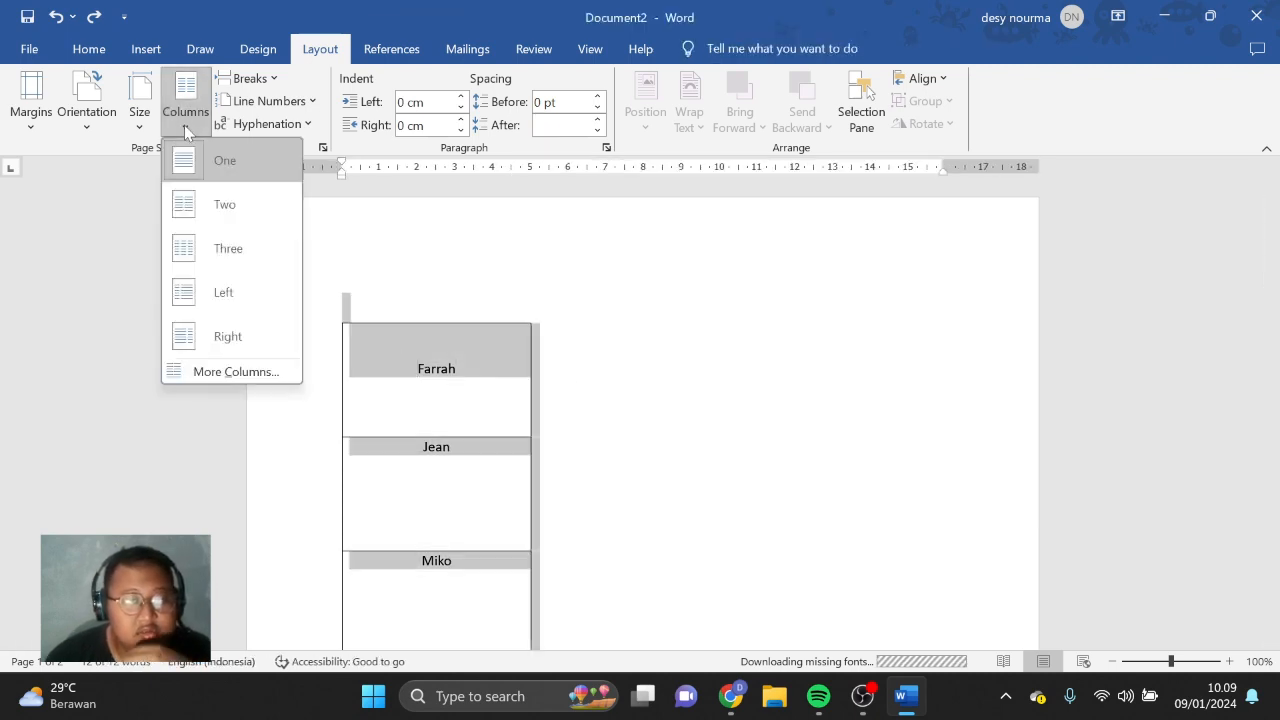
click(224, 204)
click(593, 365)
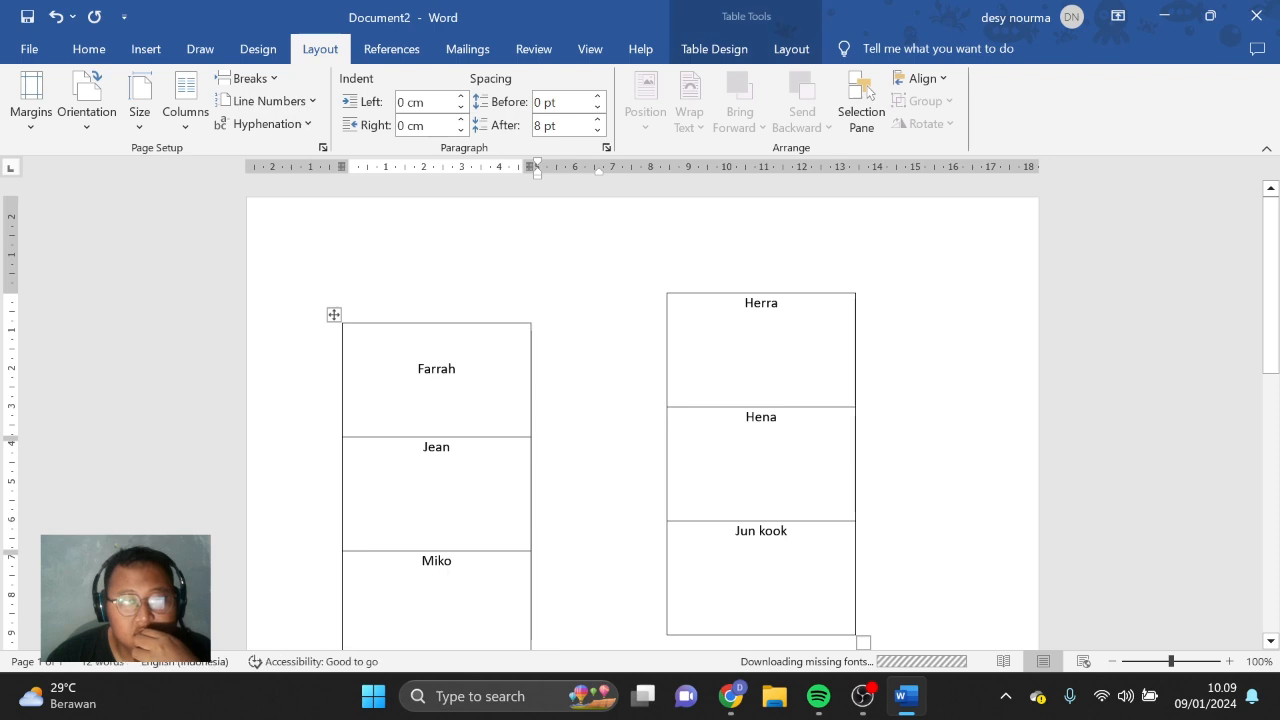
key(Down)
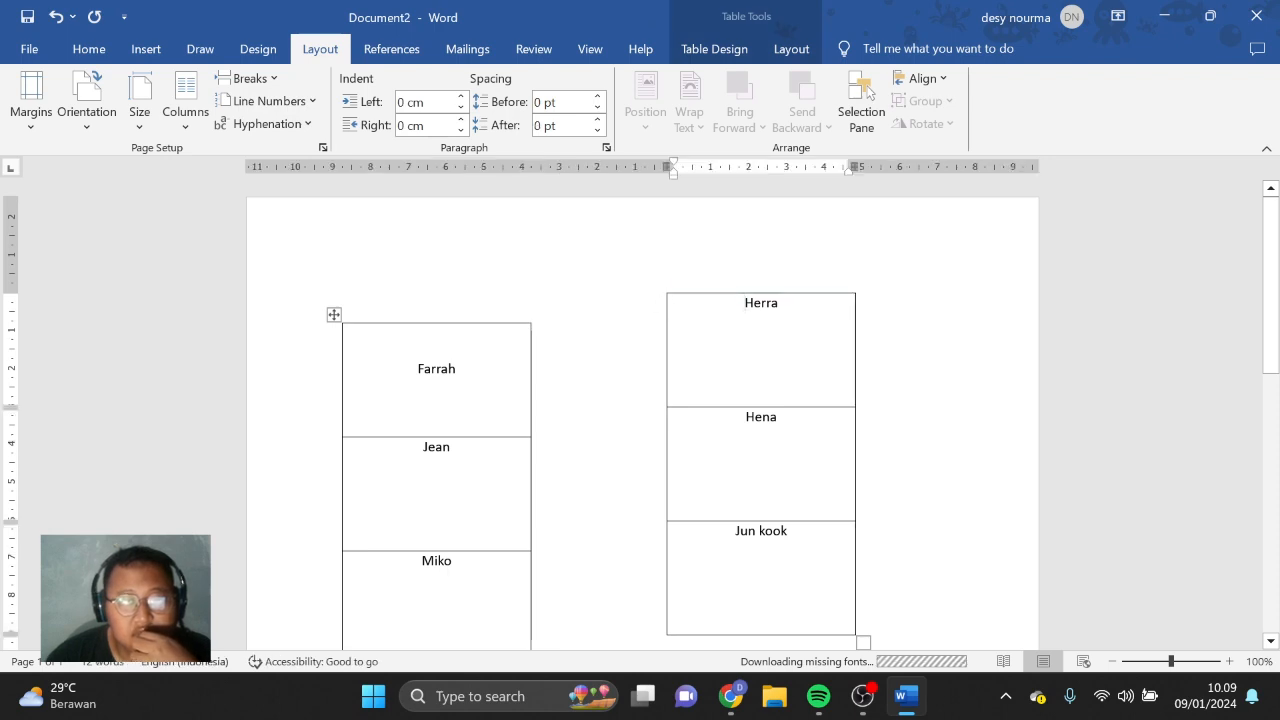
scroll(640, 414, down, 1)
scroll(640, 414, up, 1)
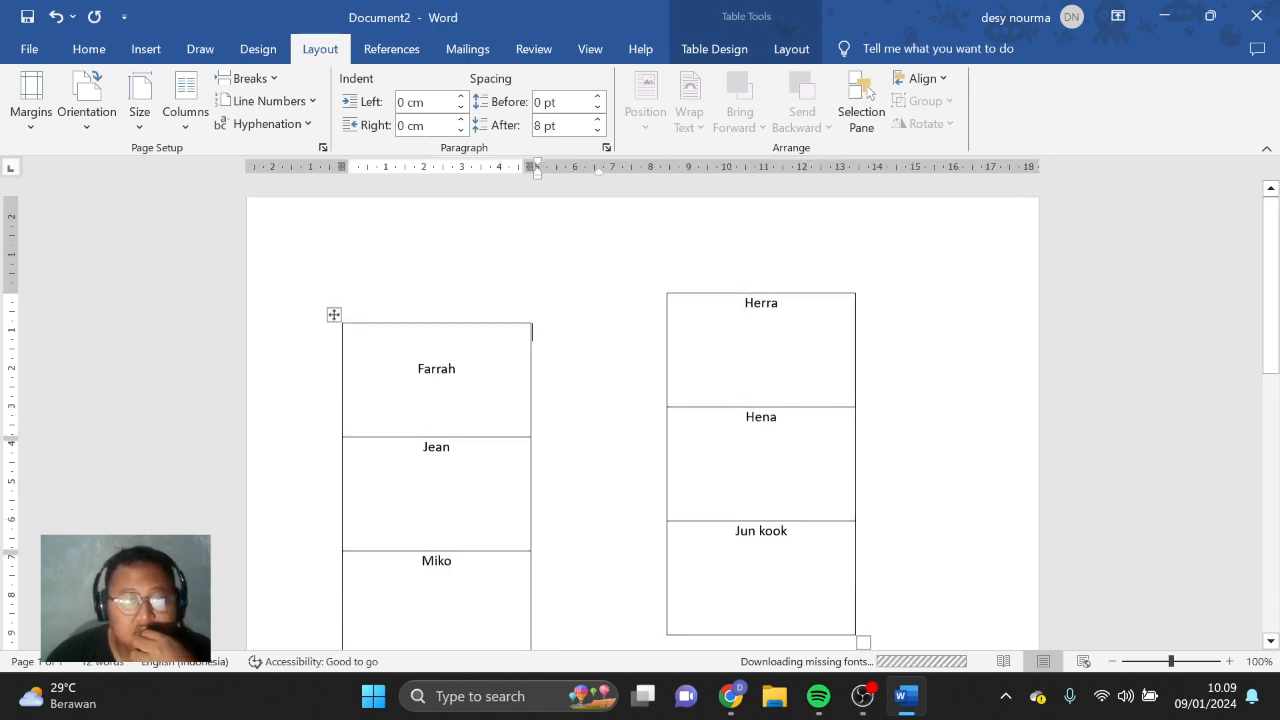
click(334, 342)
click(342, 302)
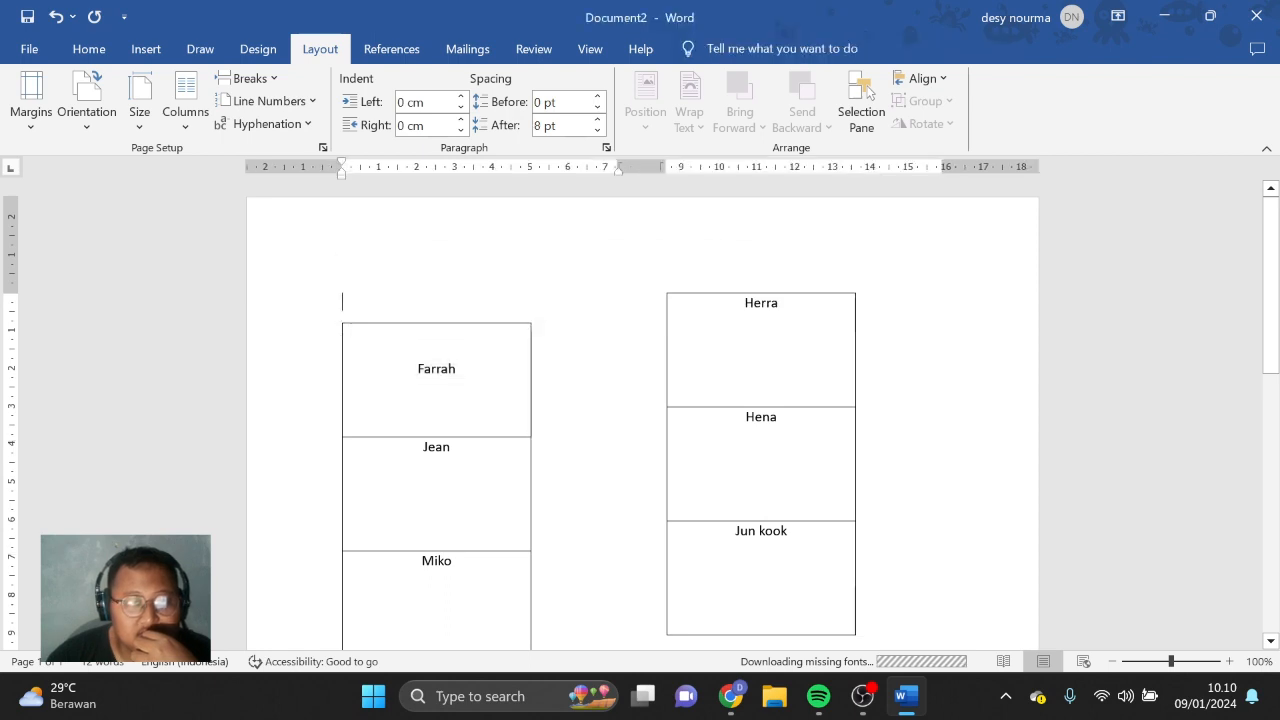
click(349, 333)
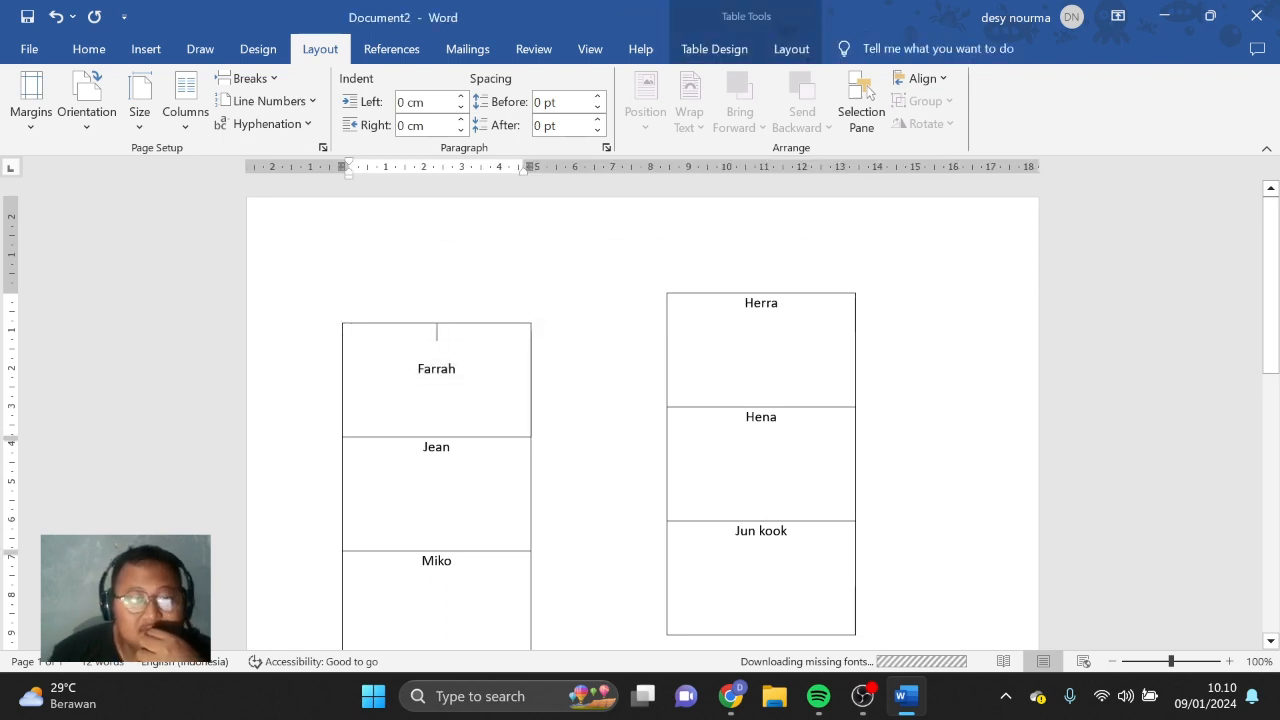